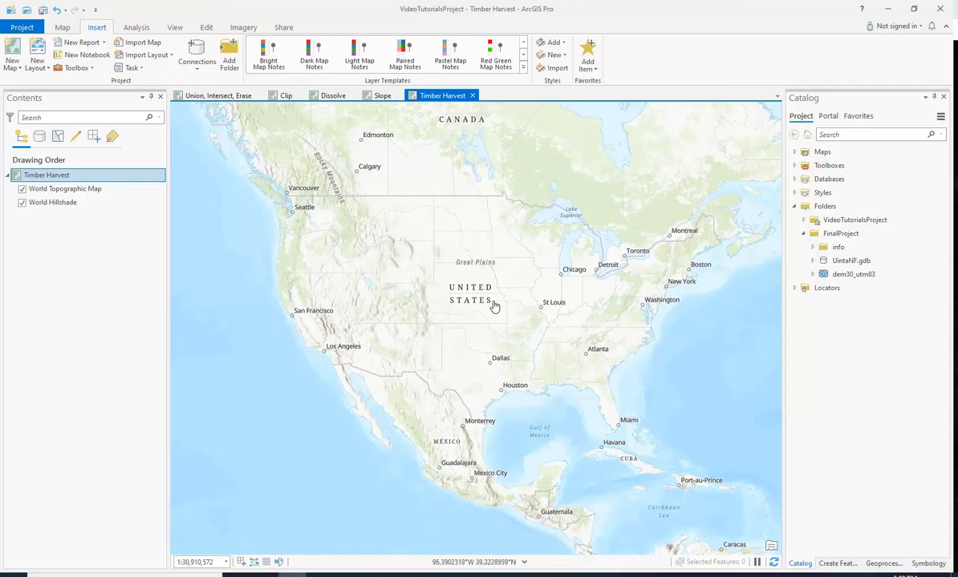
- Open the Add Folder Connection dialog for the project's Folders and browse to the geodata drive
click(805, 234)
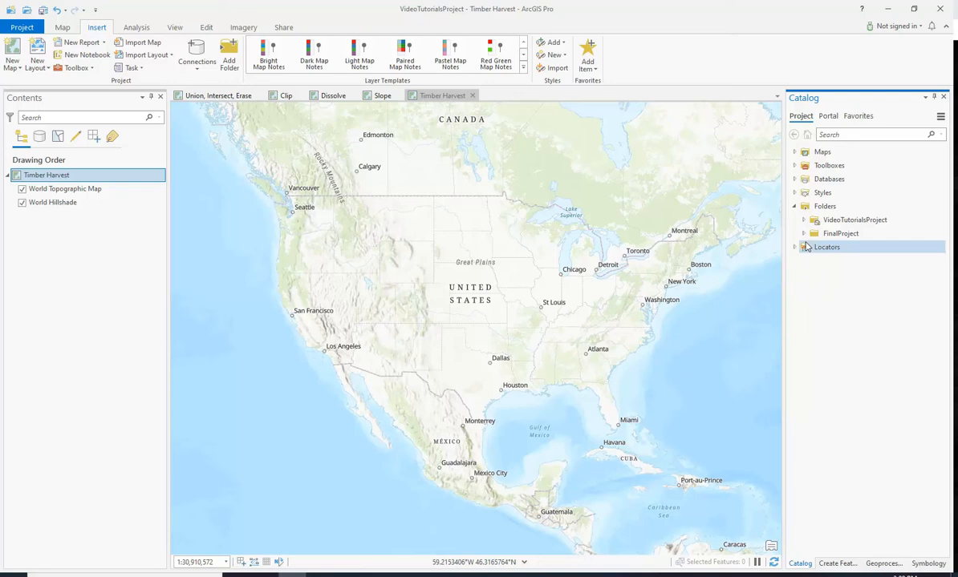
mouse_move(830, 240)
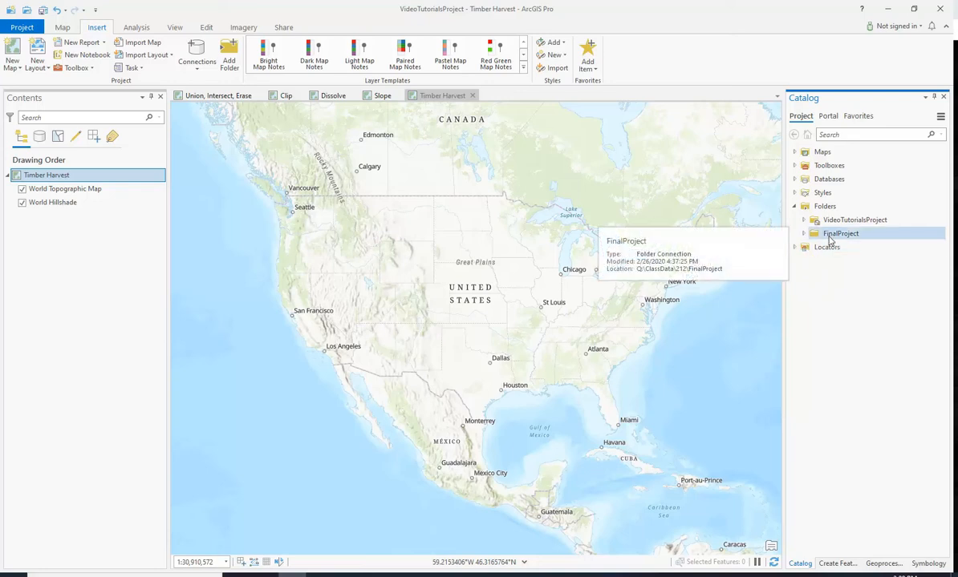
click(795, 207)
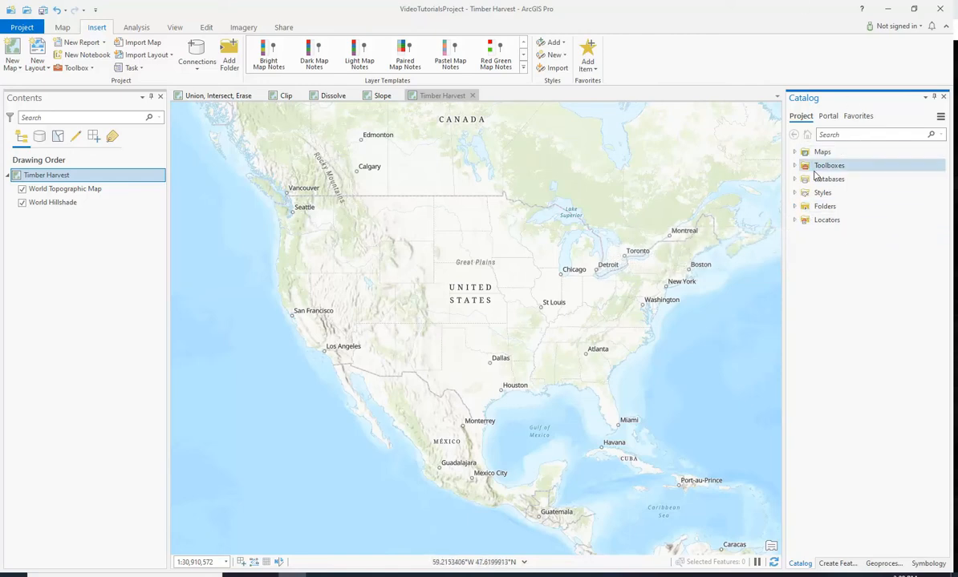
click(821, 208)
right_click(821, 209)
click(856, 214)
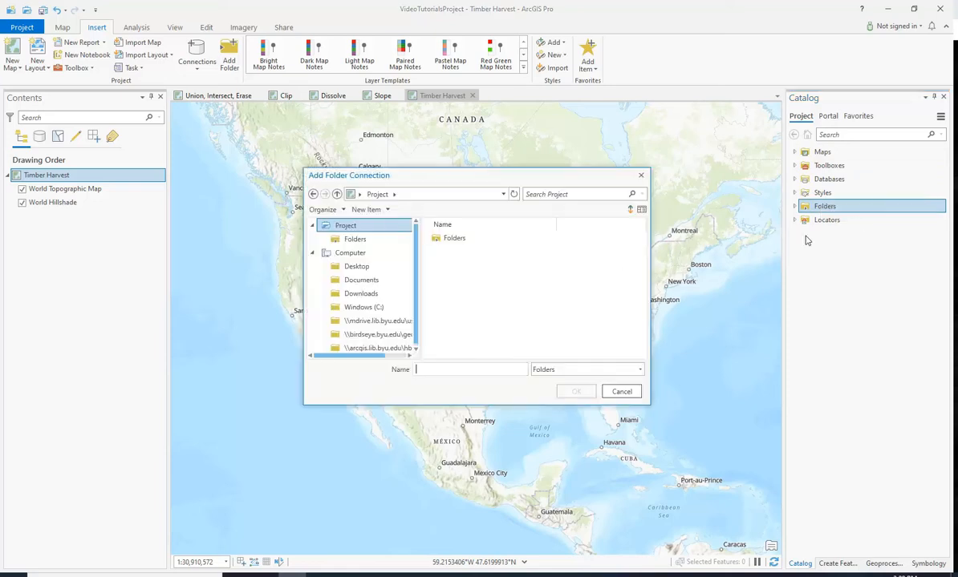
scroll(389, 311, down, 1)
drag(364, 355, 381, 356)
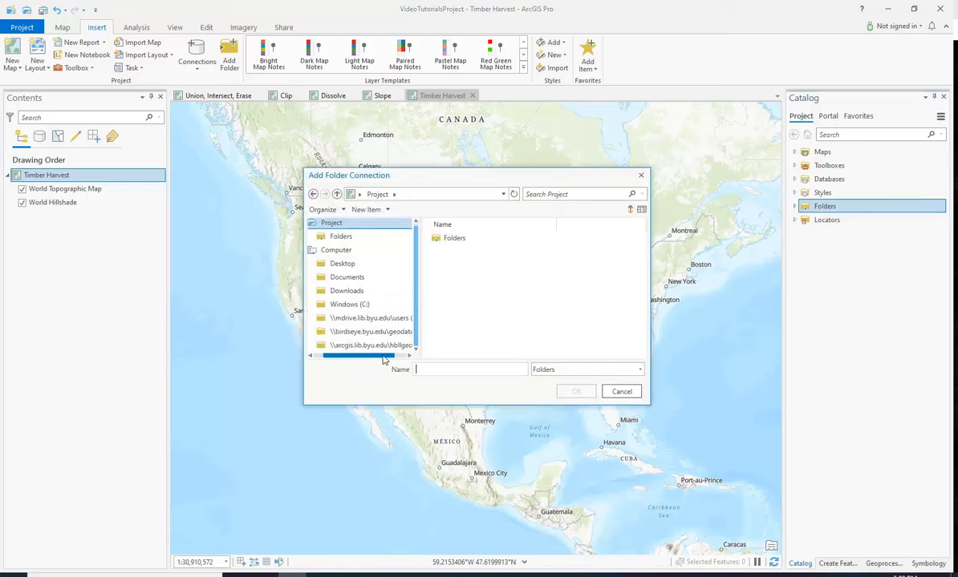
click(391, 333)
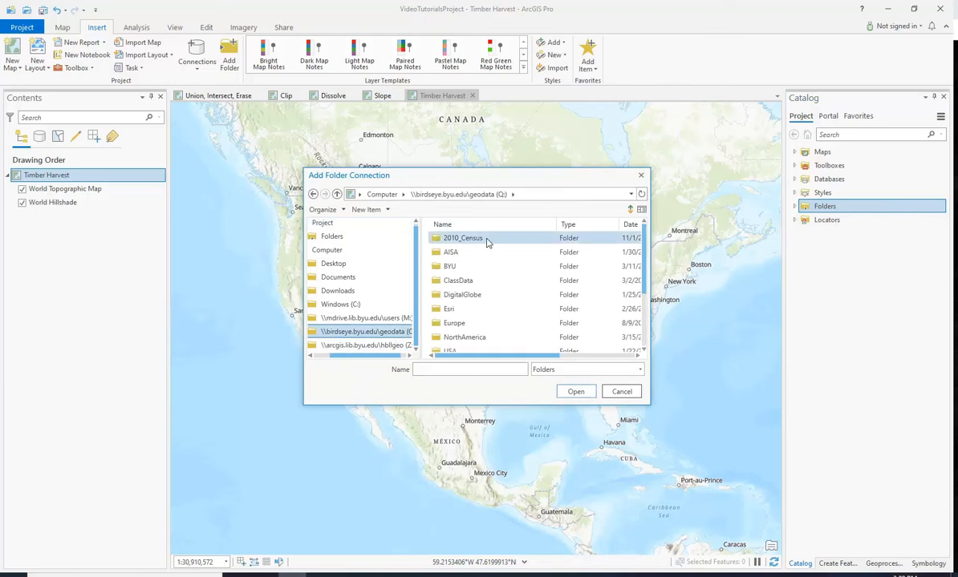
- Connect the ClassData\212\FinalProject folder to the project
double_click(474, 282)
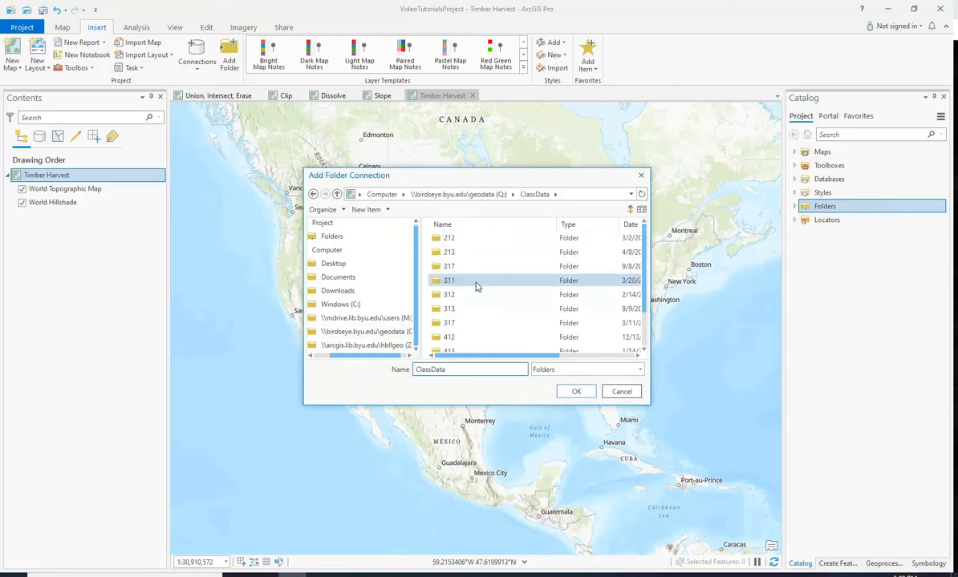
click(481, 243)
double_click(481, 243)
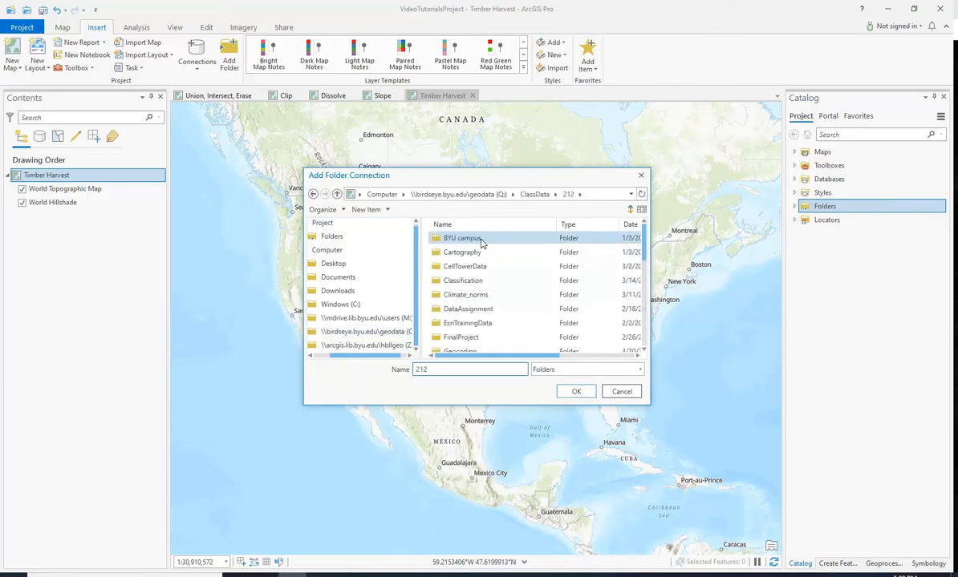
scroll(513, 257, down, 3)
click(473, 252)
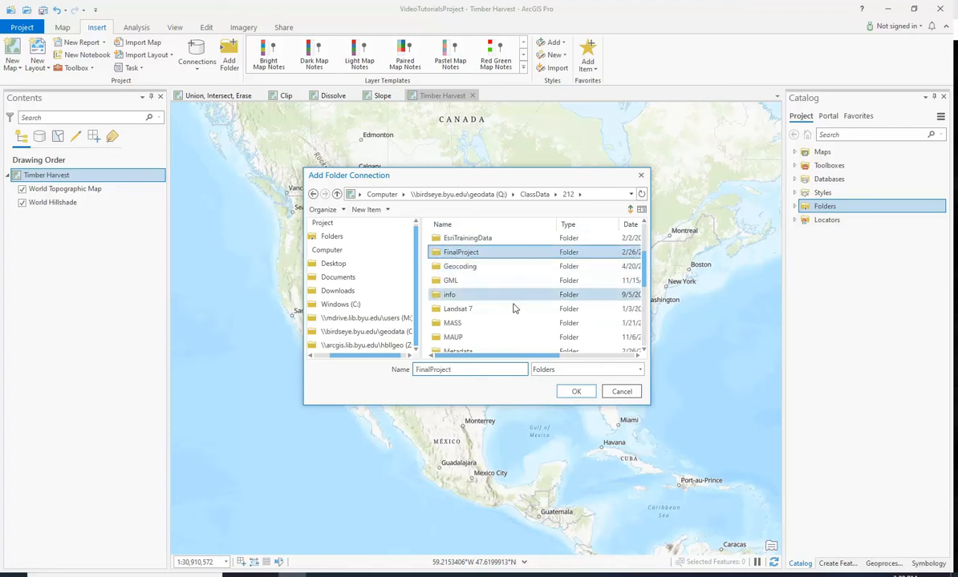
click(581, 392)
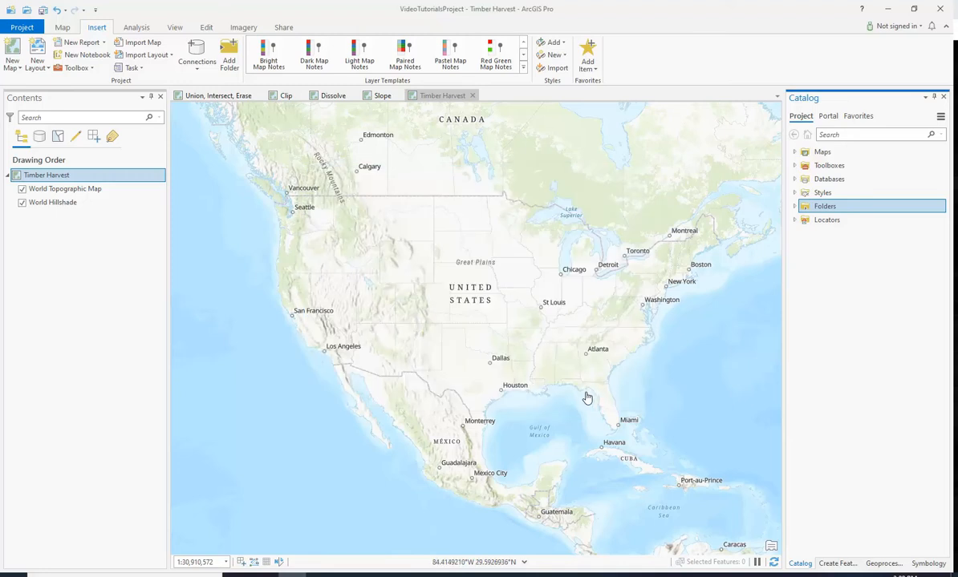
- Expand the FinalProject folder and the UintaNF.gdb geodatabase in the Catalog to view their contents
click(794, 206)
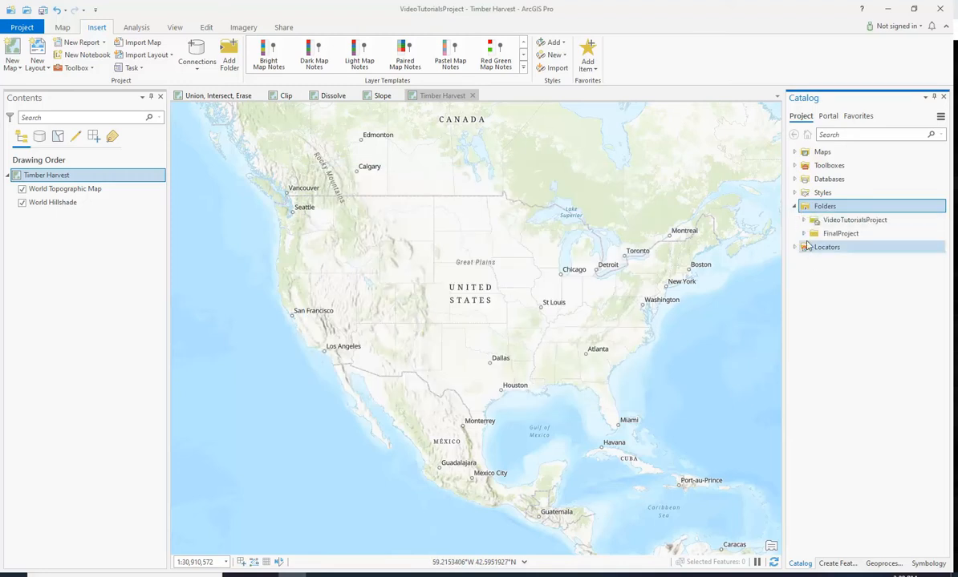
click(803, 233)
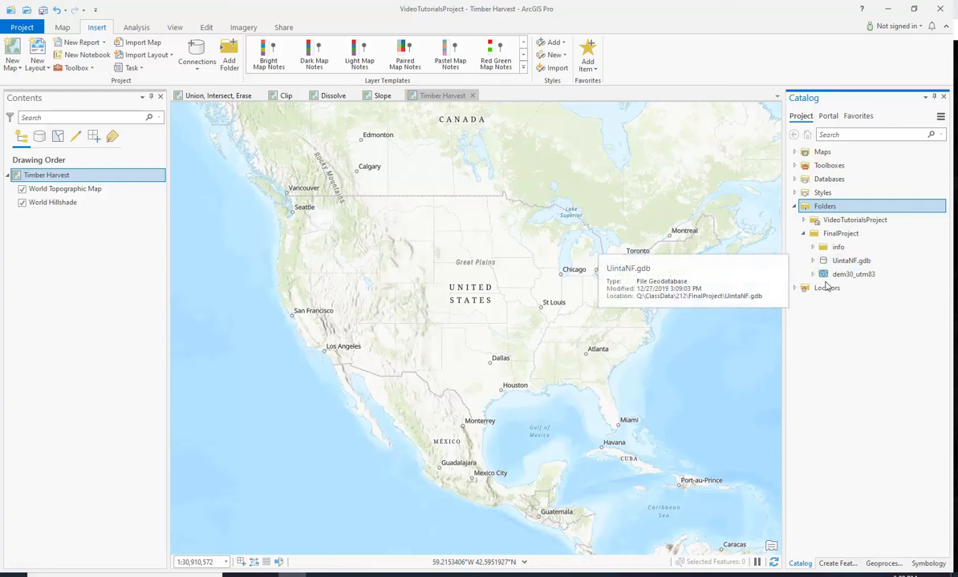
mouse_move(848, 277)
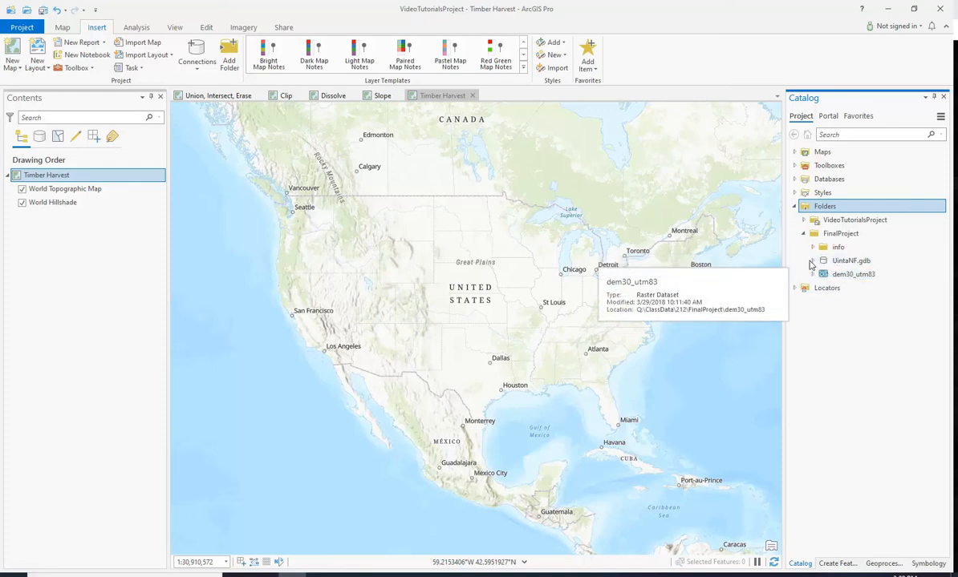
click(812, 261)
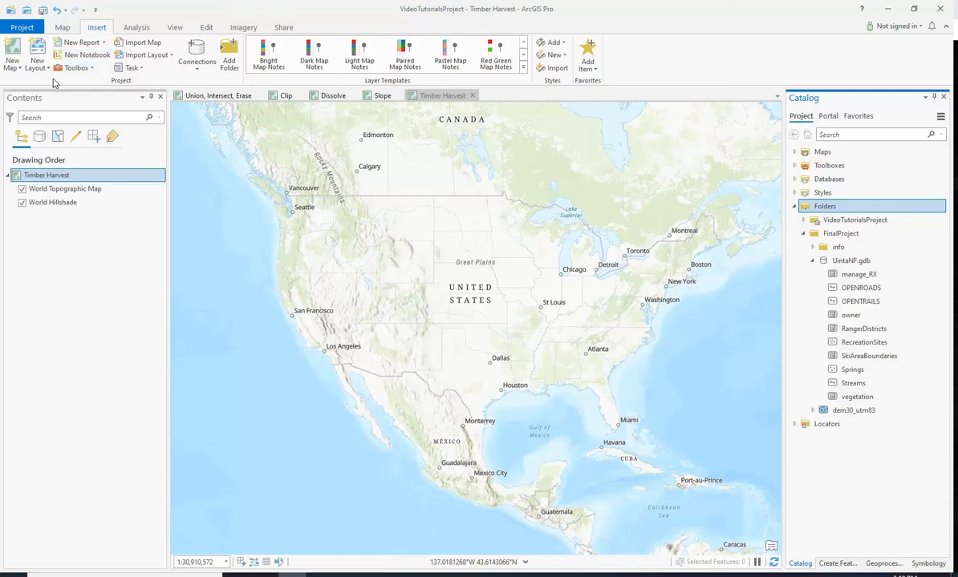
- Create a new model in ModelBuilder and add the RangerDistricts feature class to it
click(134, 29)
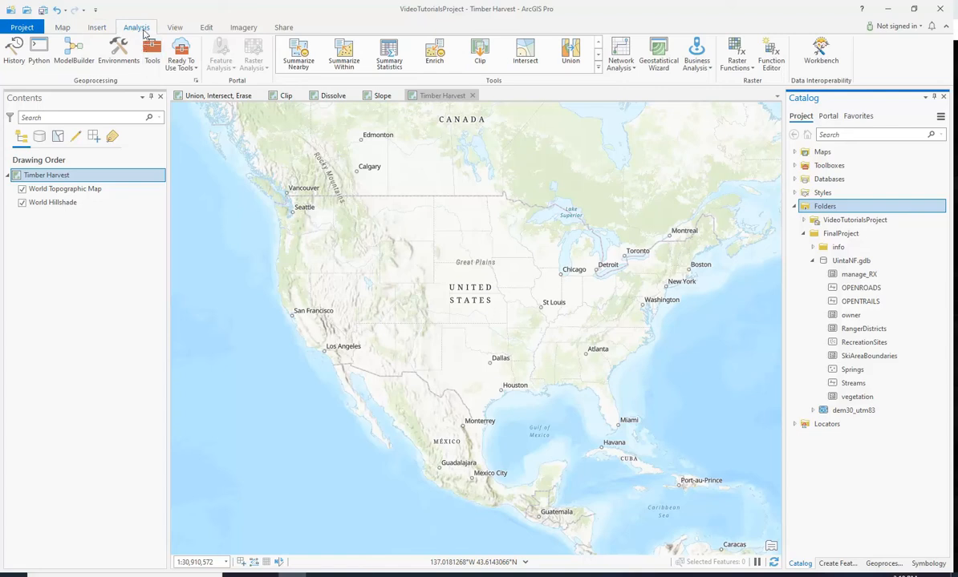
click(77, 52)
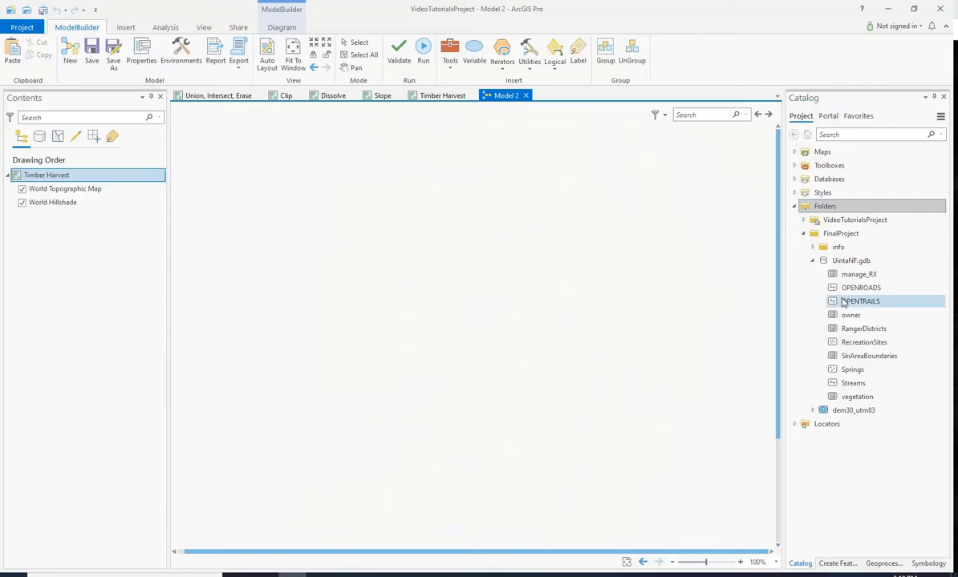
drag(857, 335, 355, 273)
click(376, 316)
click(364, 277)
drag(362, 274, 311, 241)
click(381, 316)
click(379, 247)
click(344, 311)
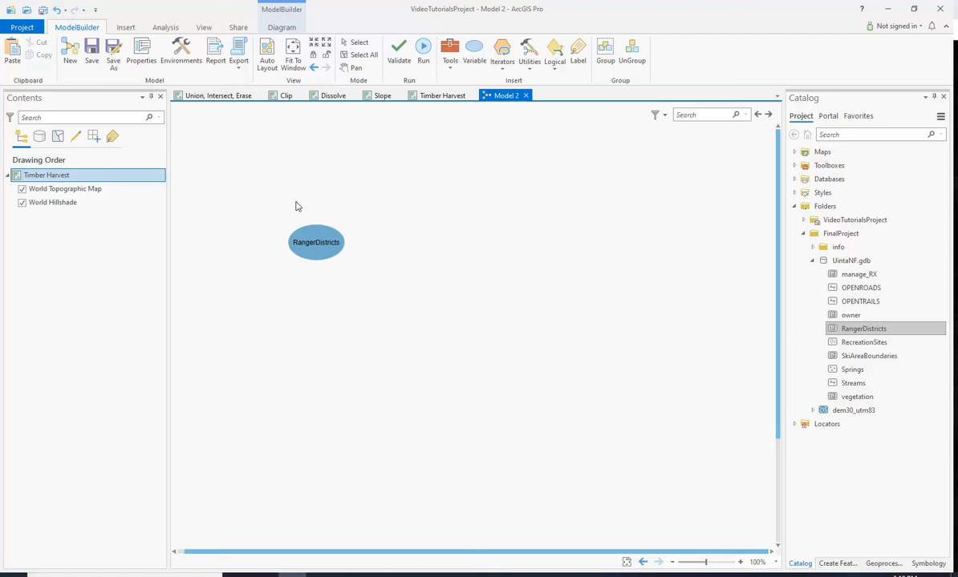
- Add the SkiAreaBoundaries feature class to the model below RangerDistricts
click(864, 358)
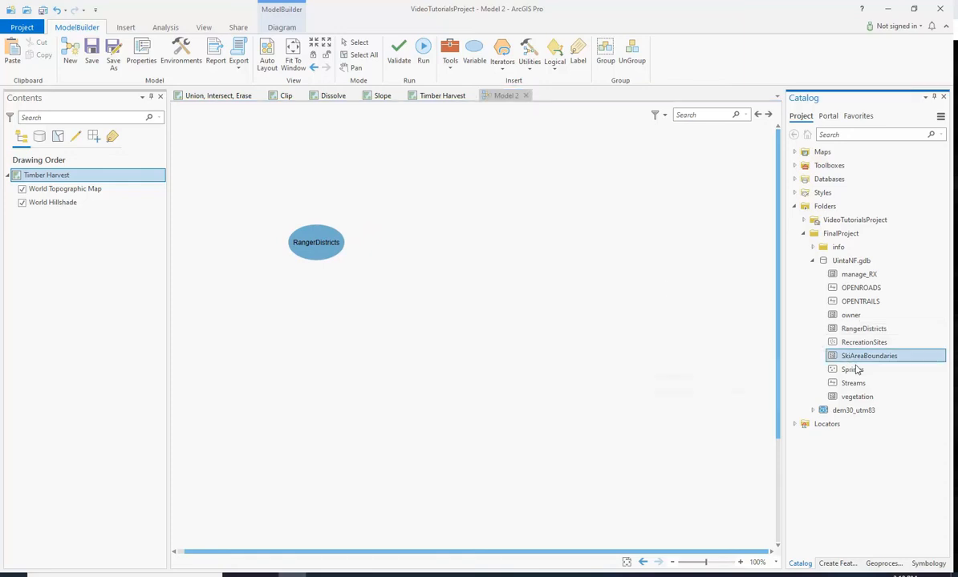
drag(865, 362, 303, 298)
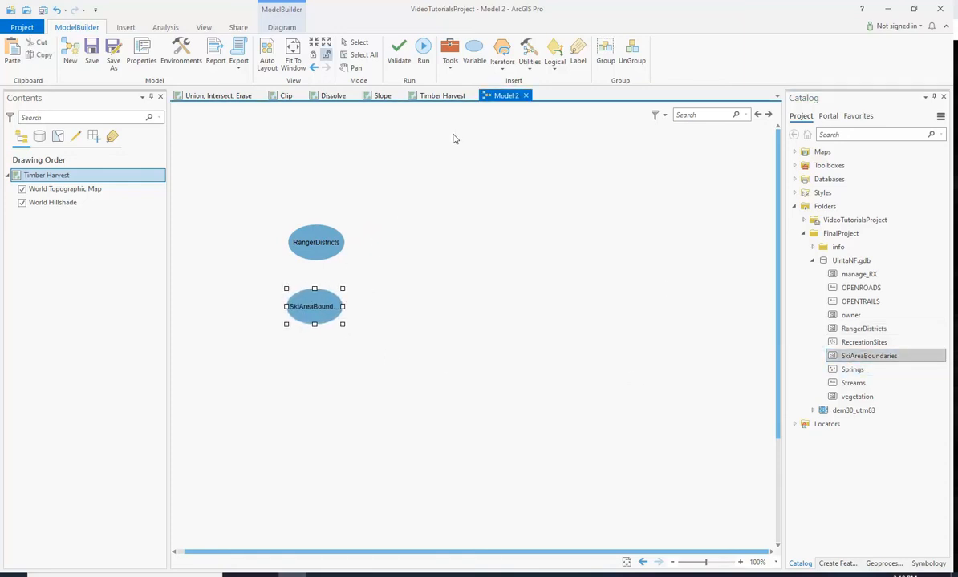
- Add SkiAreaBoundaries to the Timber Harvest map and zoom to the ski areas
click(442, 96)
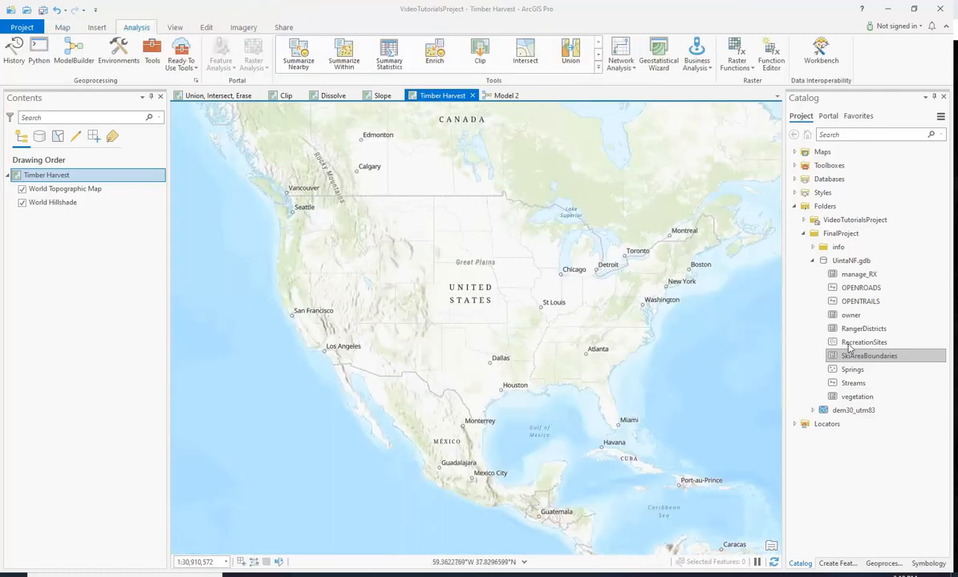
drag(873, 362, 442, 317)
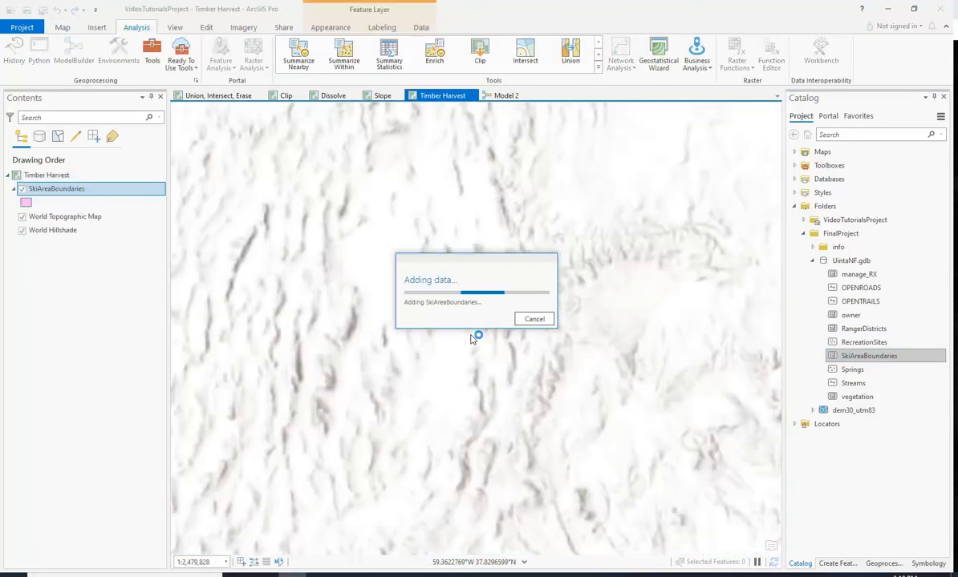
scroll(553, 256, up, 2)
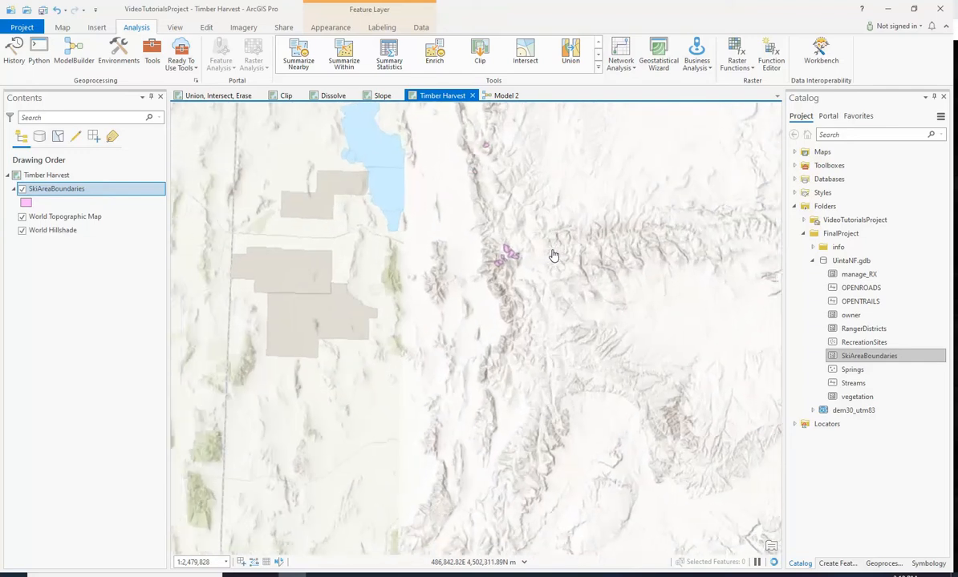
scroll(543, 254, down, 2)
drag(540, 231, 466, 261)
scroll(467, 261, up, 6)
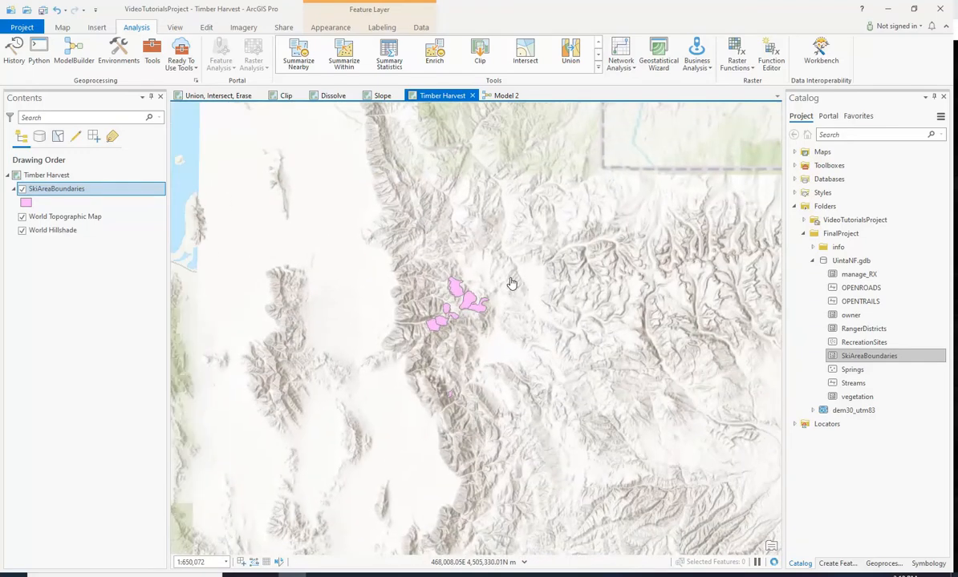
- Add RangerDistricts to the map and move SkiAreaBoundaries above it in the drawing order
mouse_move(863, 329)
mouse_down()
mouse_move(514, 300)
mouse_move(446, 251)
mouse_up()
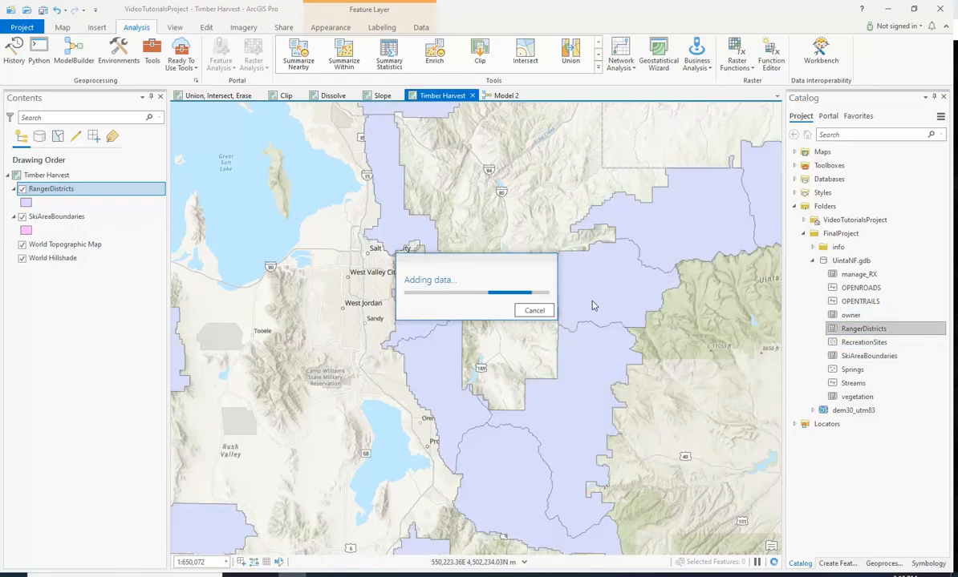
drag(72, 216, 68, 187)
scroll(483, 282, down, 3)
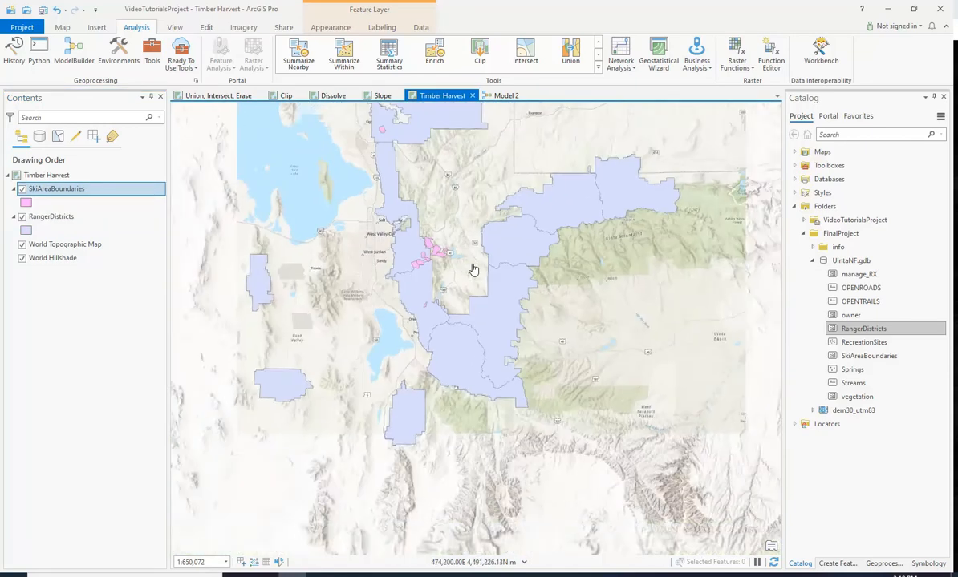
mouse_move(472, 262)
mouse_down()
mouse_move(515, 336)
mouse_move(491, 285)
mouse_move(438, 321)
mouse_move(454, 338)
mouse_move(455, 293)
mouse_up()
scroll(458, 294, down, 2)
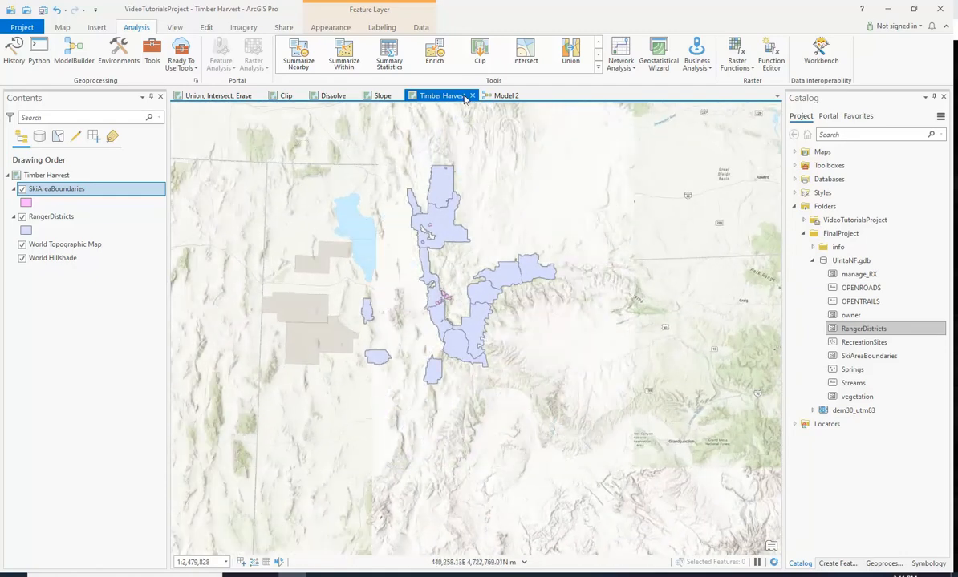
- Return to the model and reposition the RangerDistricts and SkiAreaBoundaries elements together
click(497, 100)
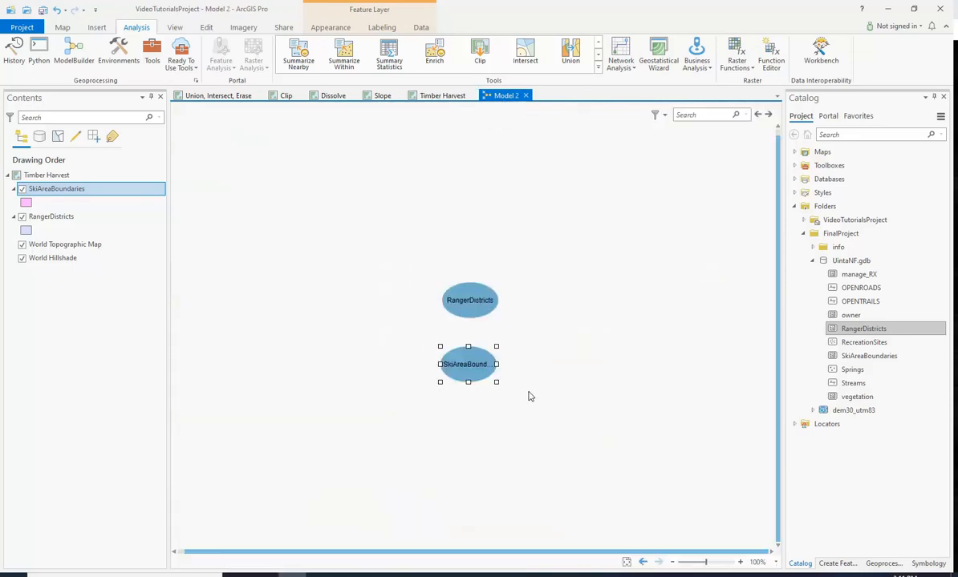
drag(467, 365, 473, 363)
click(485, 408)
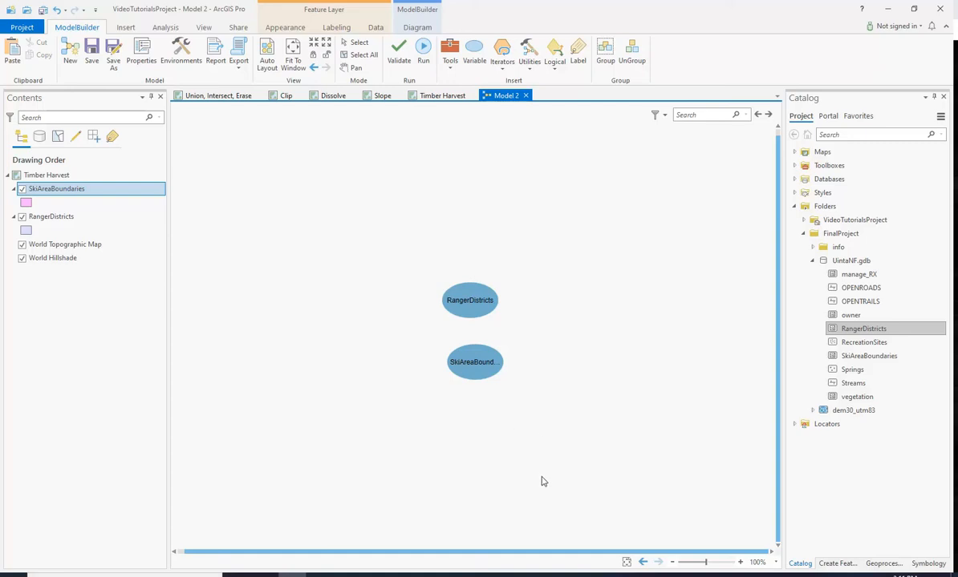
drag(431, 266, 559, 396)
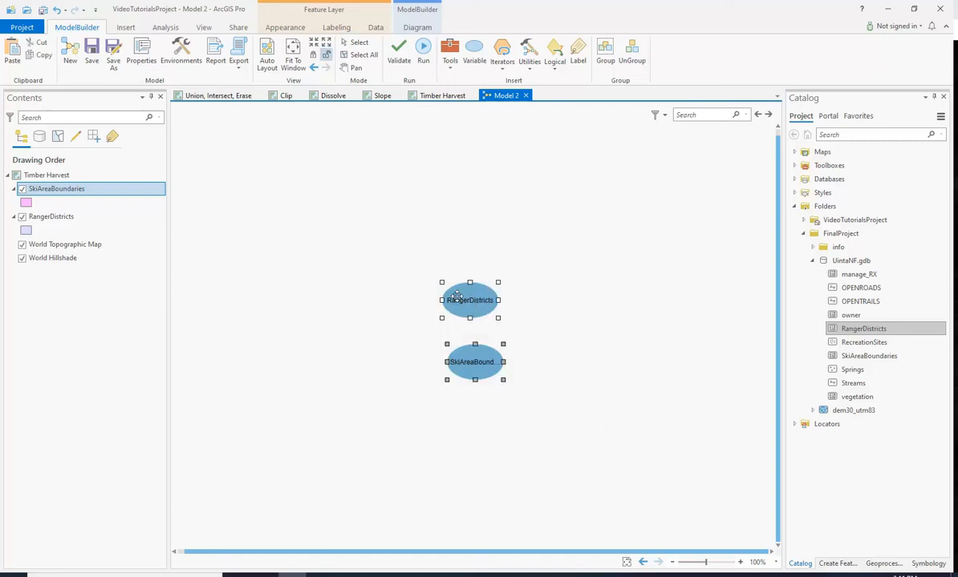
drag(449, 285, 311, 239)
click(406, 357)
drag(332, 318, 327, 320)
click(403, 300)
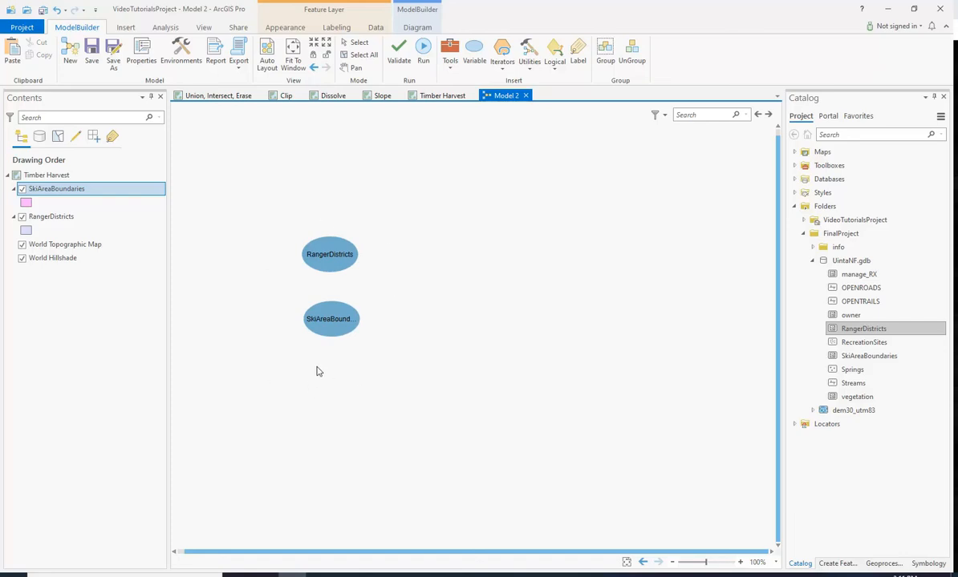
- Search the geoprocessing tools for Select and add the Select tool to the model beside RangerDistricts
click(447, 48)
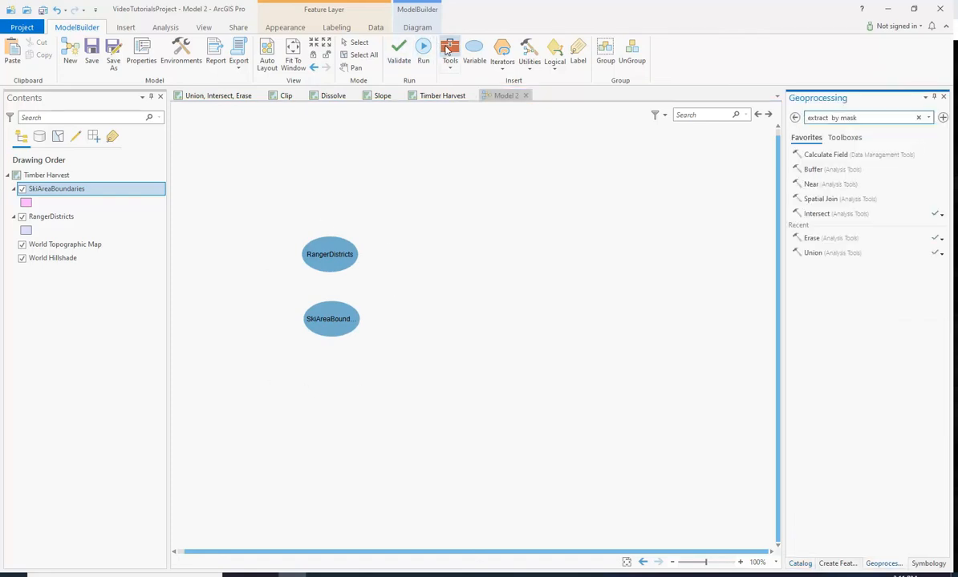
key(Return)
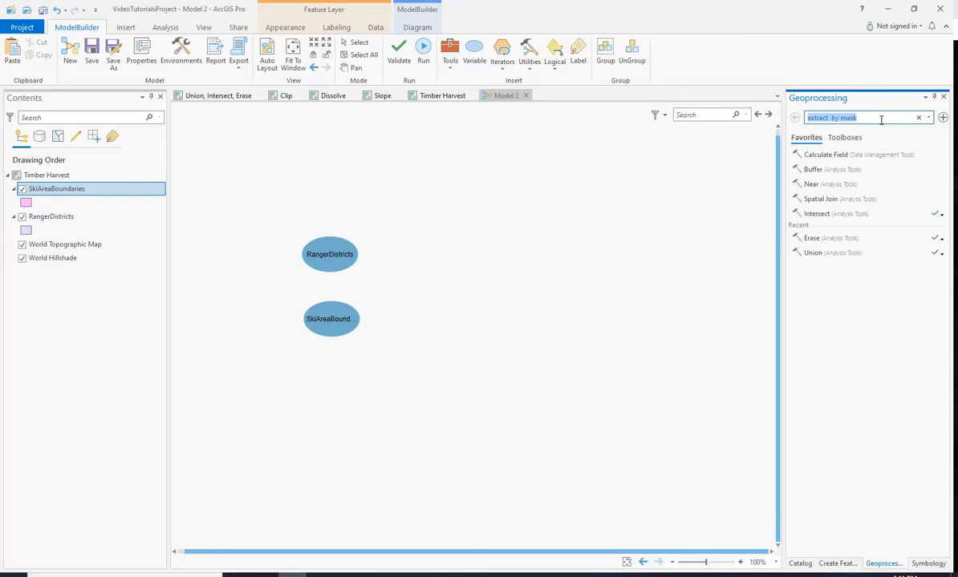
text(selc)
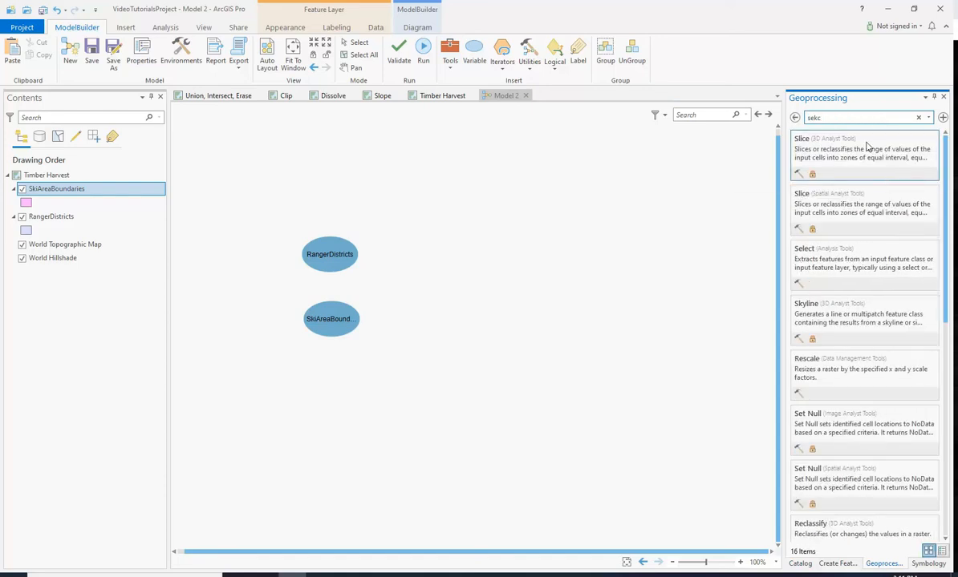
key(BackSpace)
key(BackSpace)
text(lle)
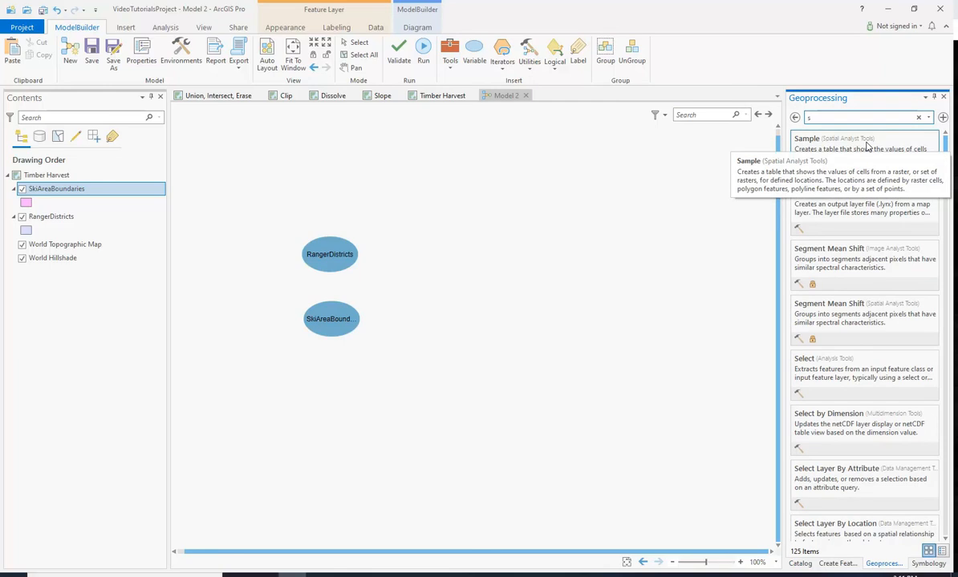
text(c)
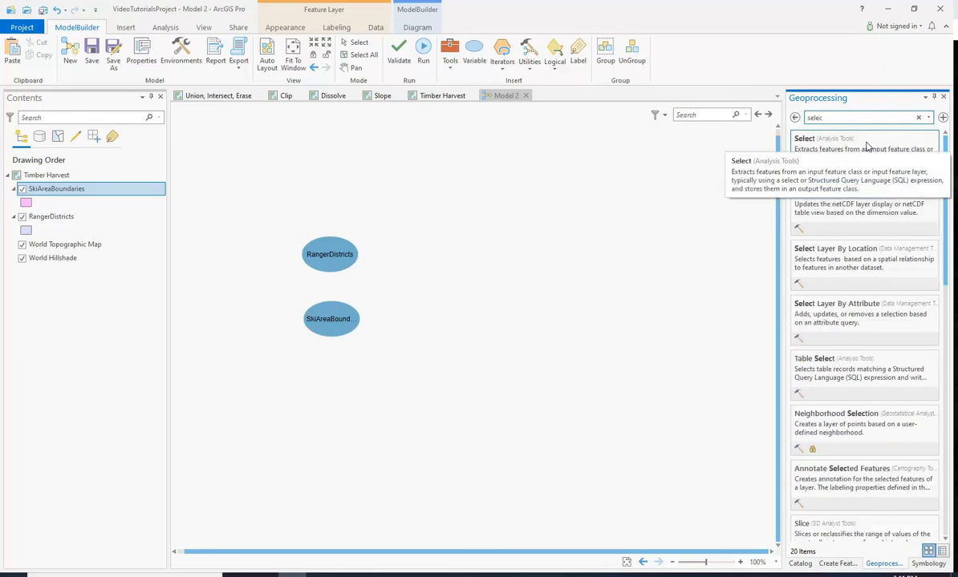
drag(829, 164, 413, 250)
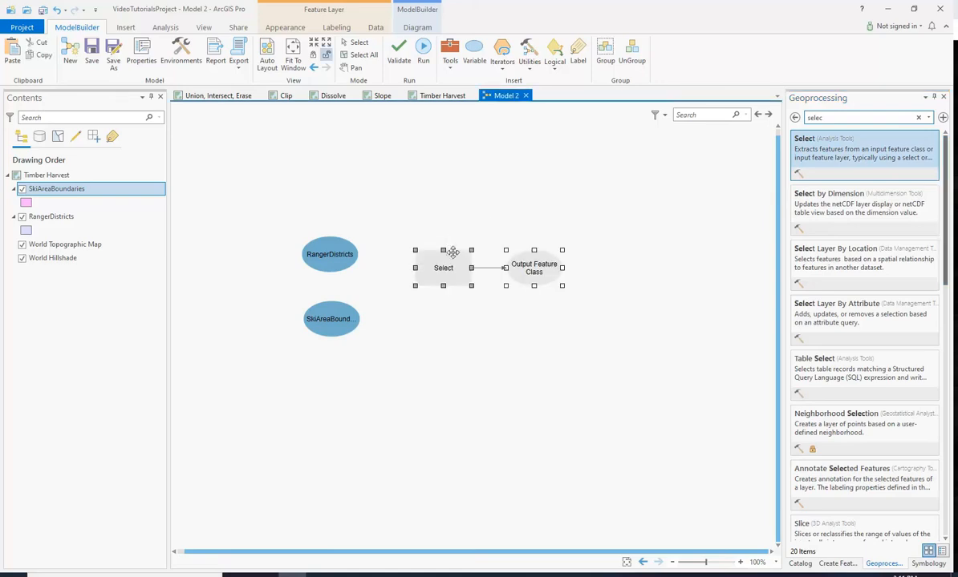
click(582, 270)
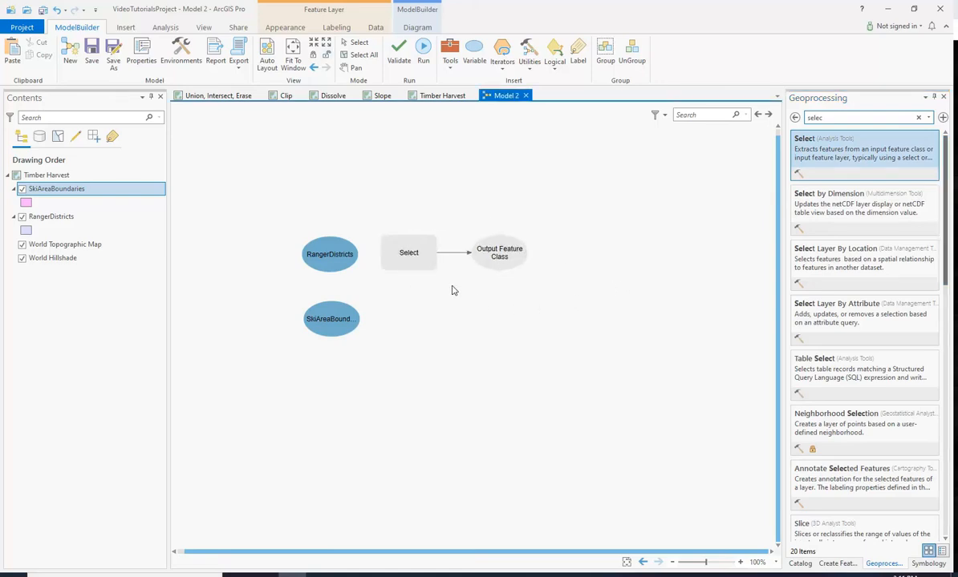
- Connect RangerDistricts to the Select tool as its input
drag(398, 204, 399, 116)
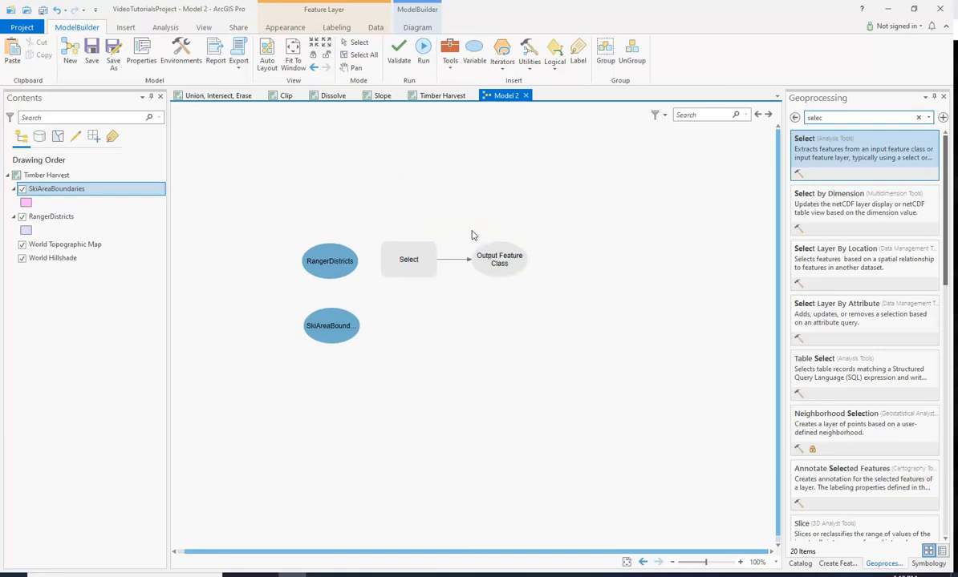
drag(343, 274, 408, 262)
click(452, 271)
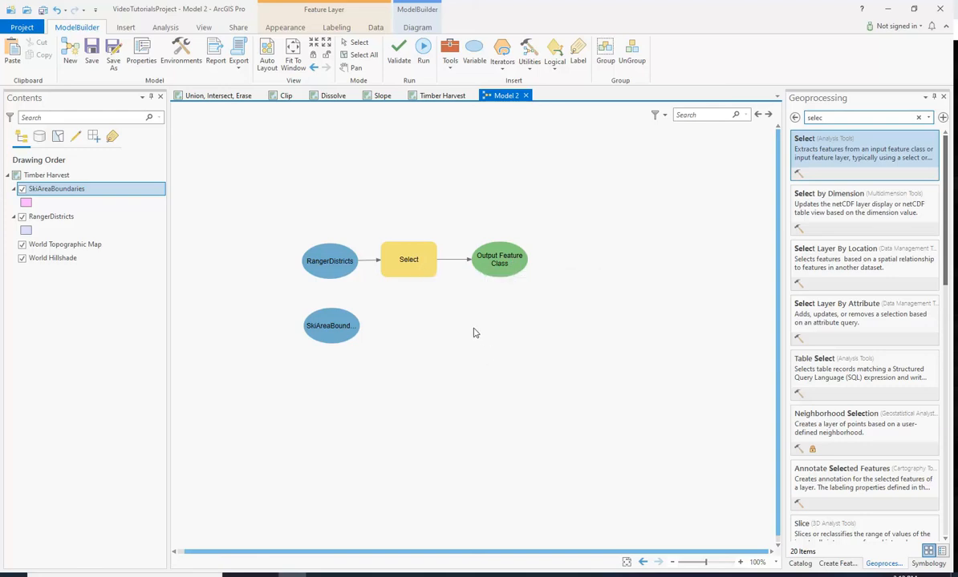
- Open the Select tool's parameters and start a new expression on the DistrictNa field with the 'includes the value(s)' operator
double_click(408, 277)
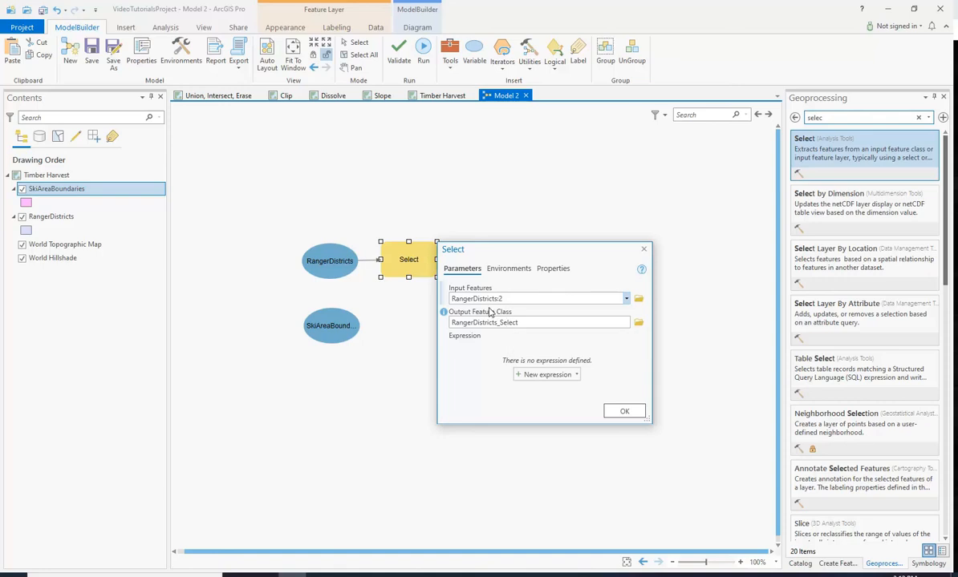
double_click(491, 299)
drag(493, 300, 566, 298)
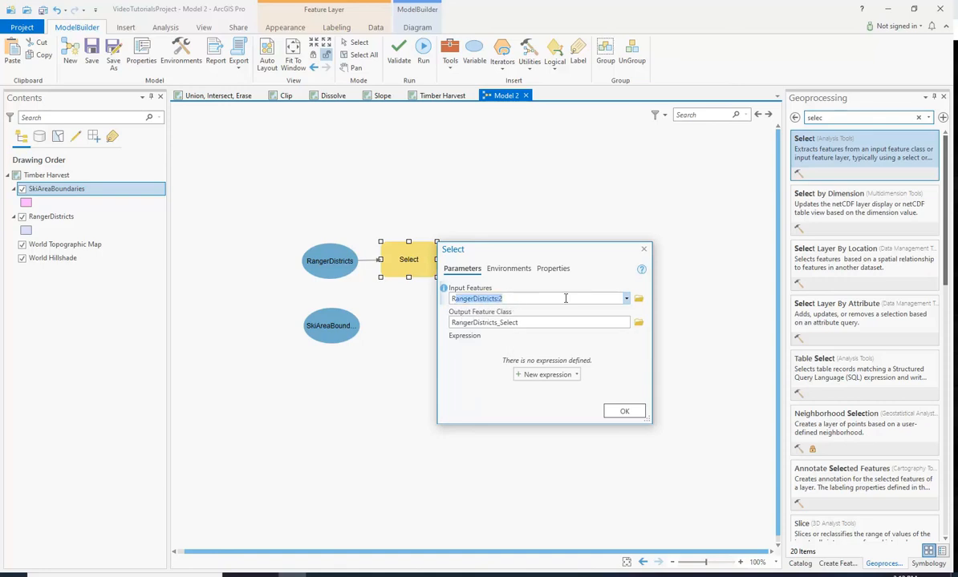
click(627, 299)
click(629, 301)
drag(541, 323, 537, 321)
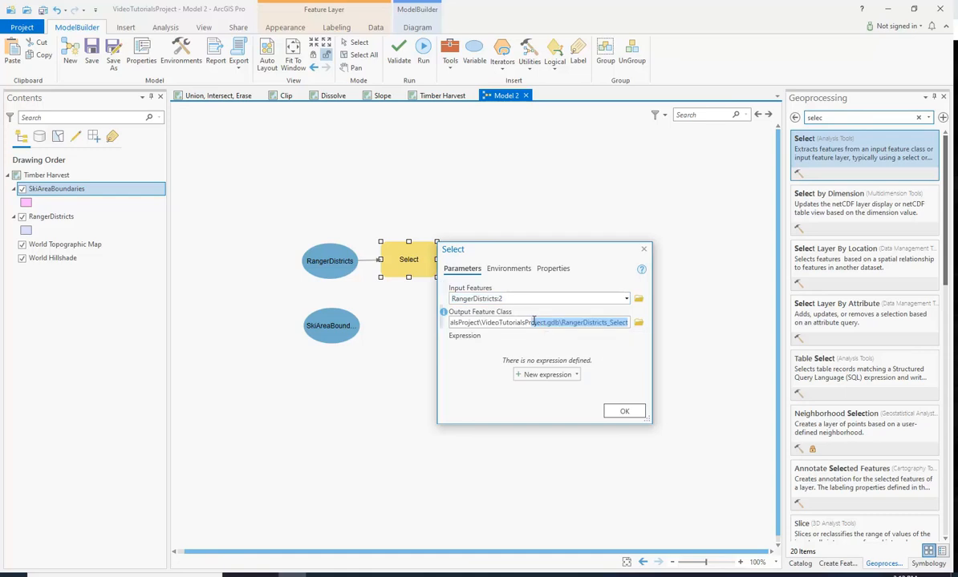
click(564, 323)
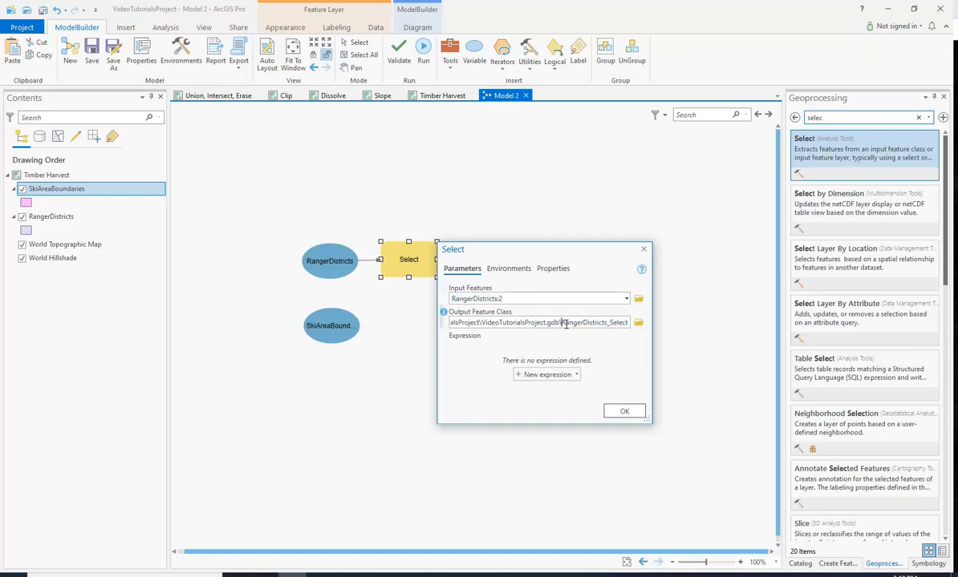
click(546, 374)
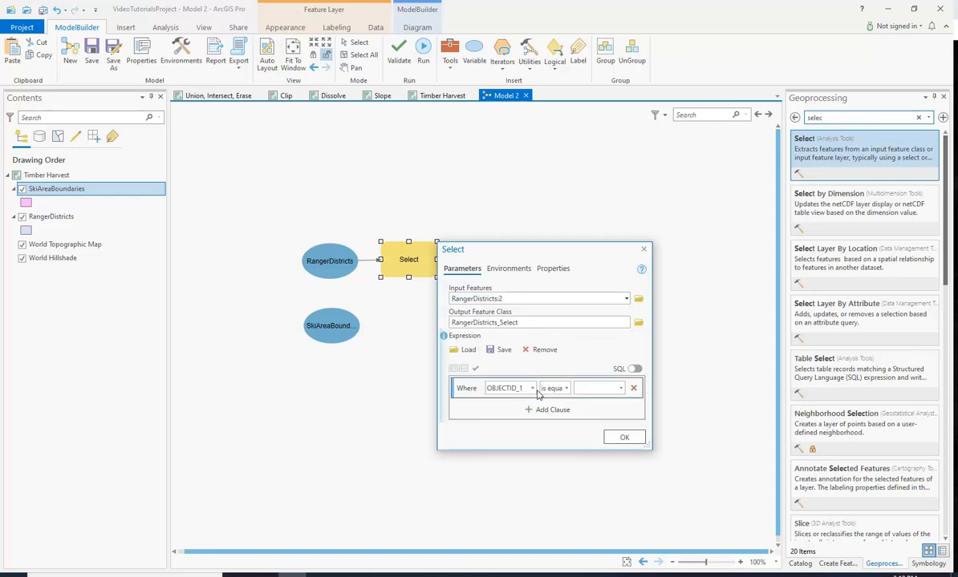
click(532, 388)
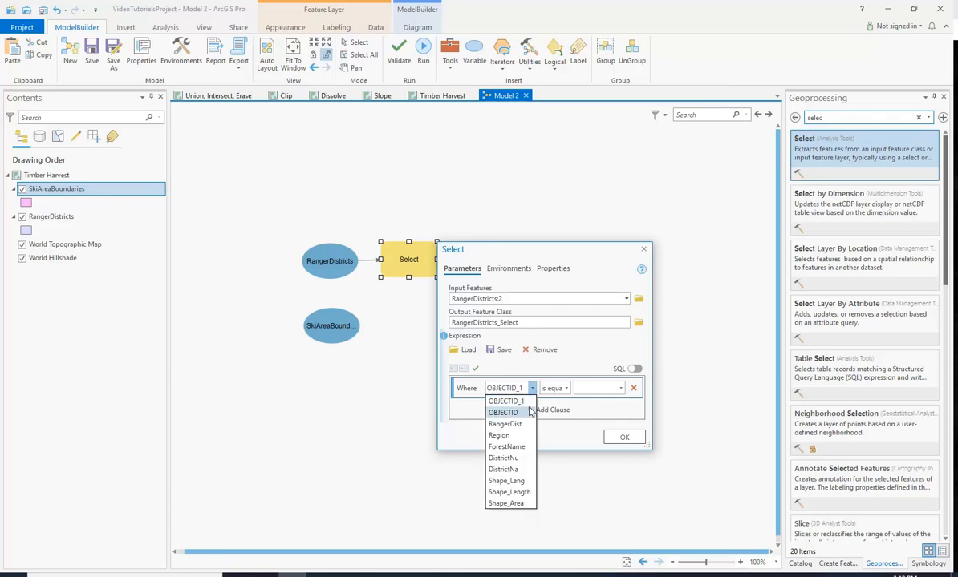
click(530, 470)
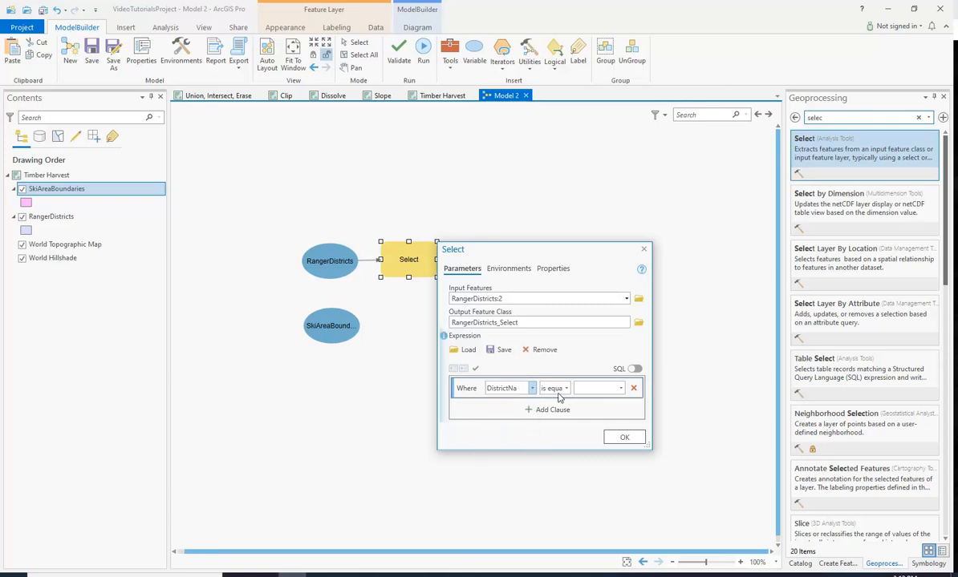
click(565, 388)
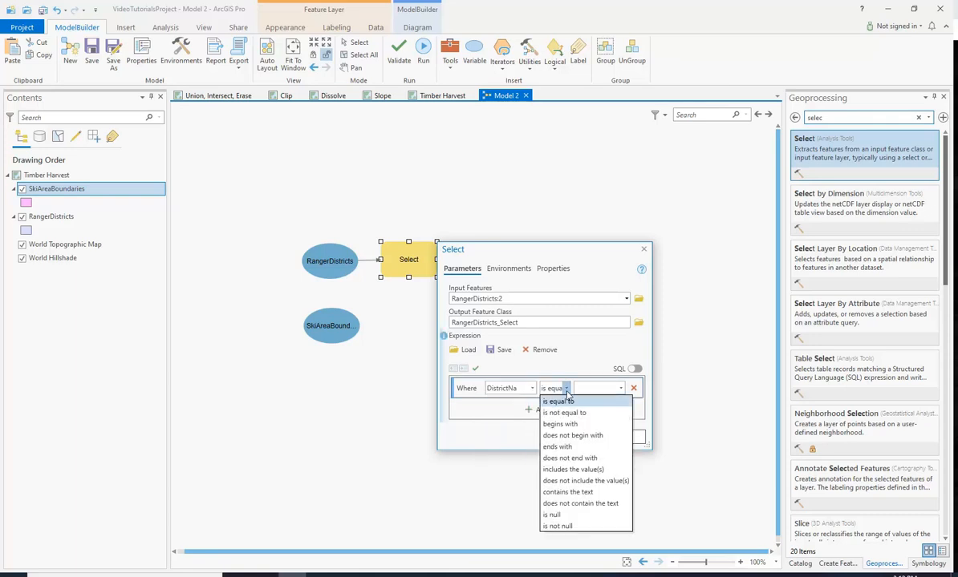
click(573, 469)
- Choose Heber-Kamas, Pleasant Grove and Spanish Fork Ranger Districts as the expression values and confirm the tool
click(620, 389)
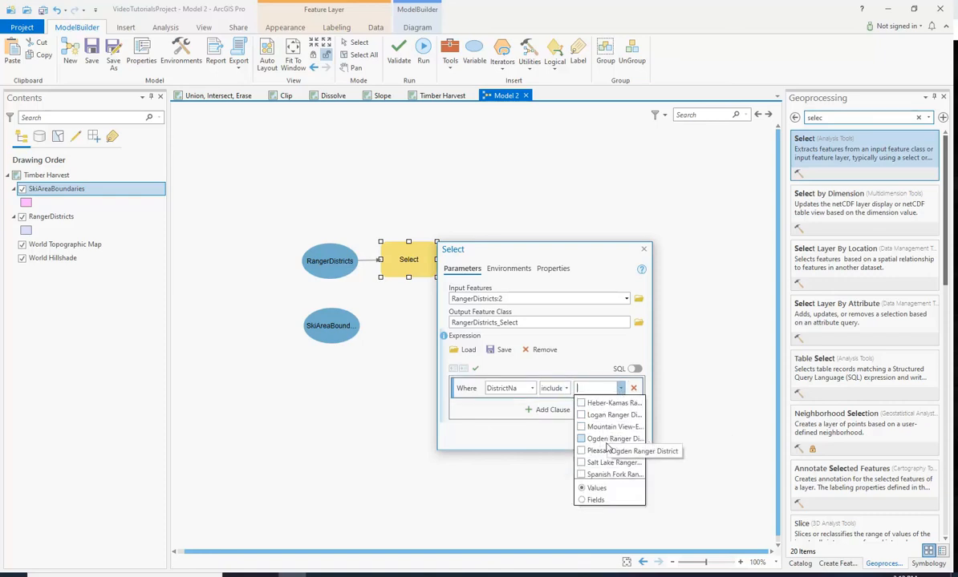
click(581, 404)
click(581, 451)
click(580, 475)
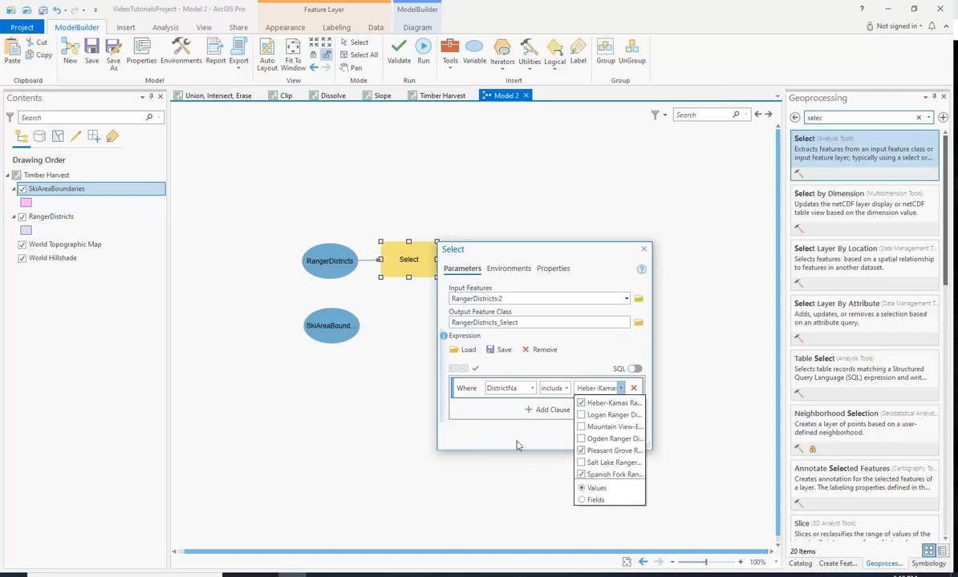
click(507, 438)
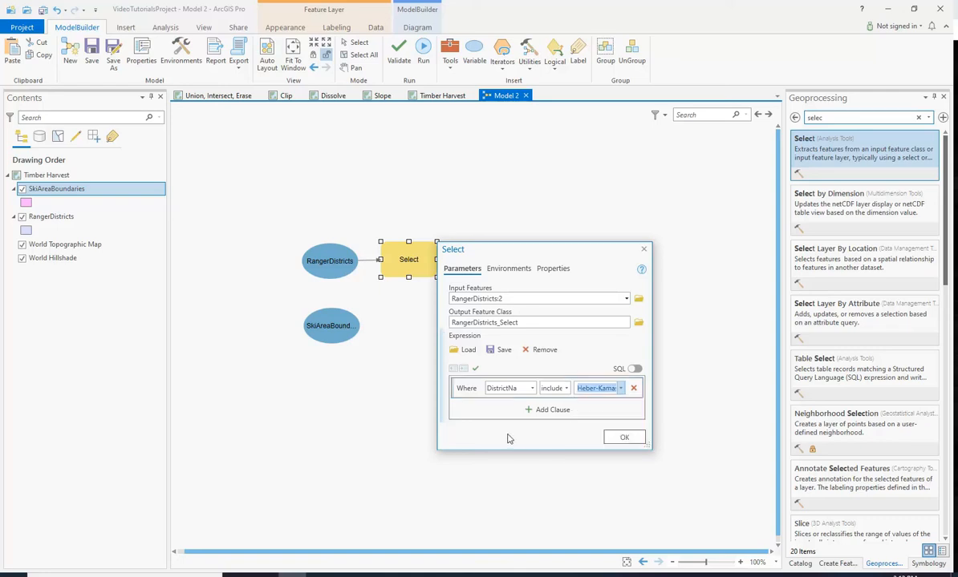
click(619, 439)
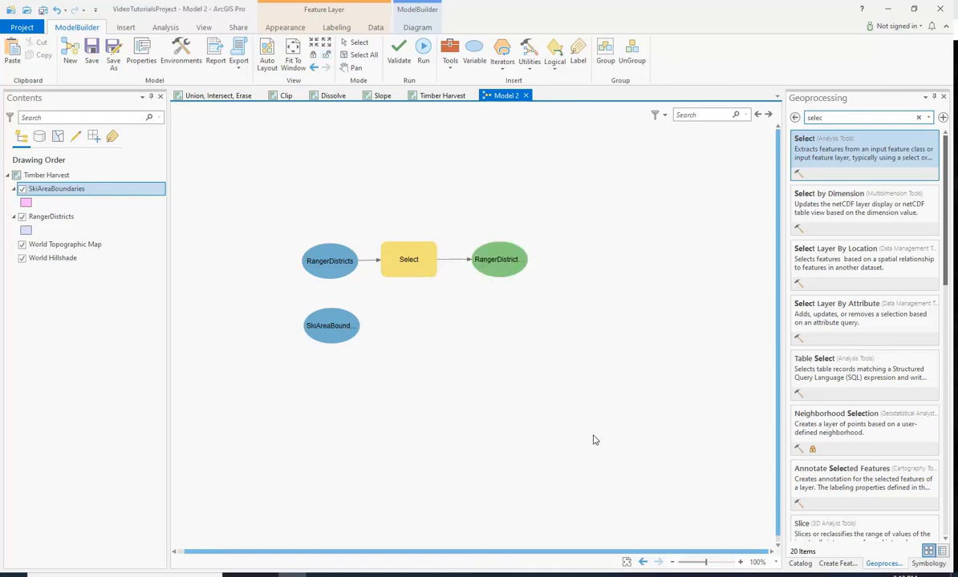
- Run the Select tool and add its output feature class to the display
right_click(409, 277)
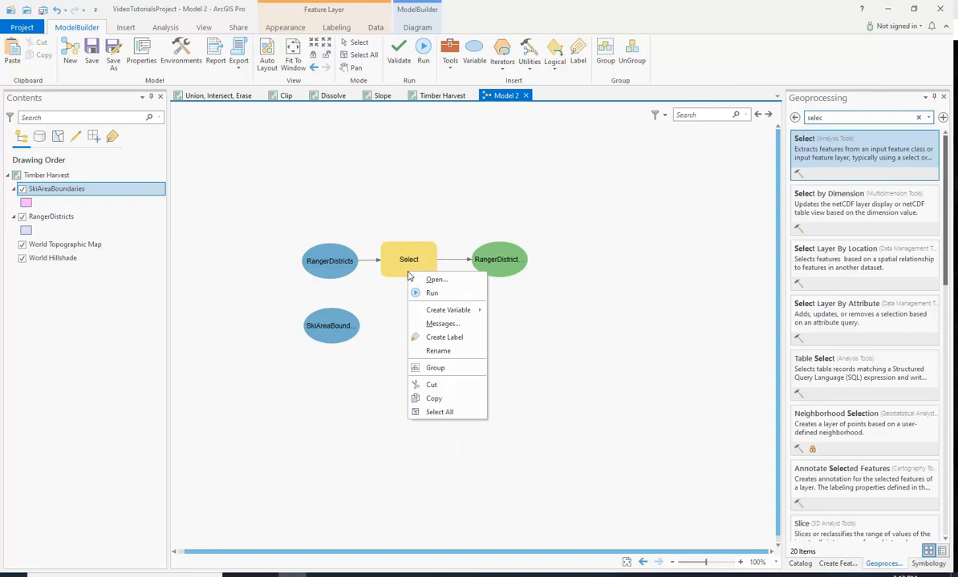
click(431, 293)
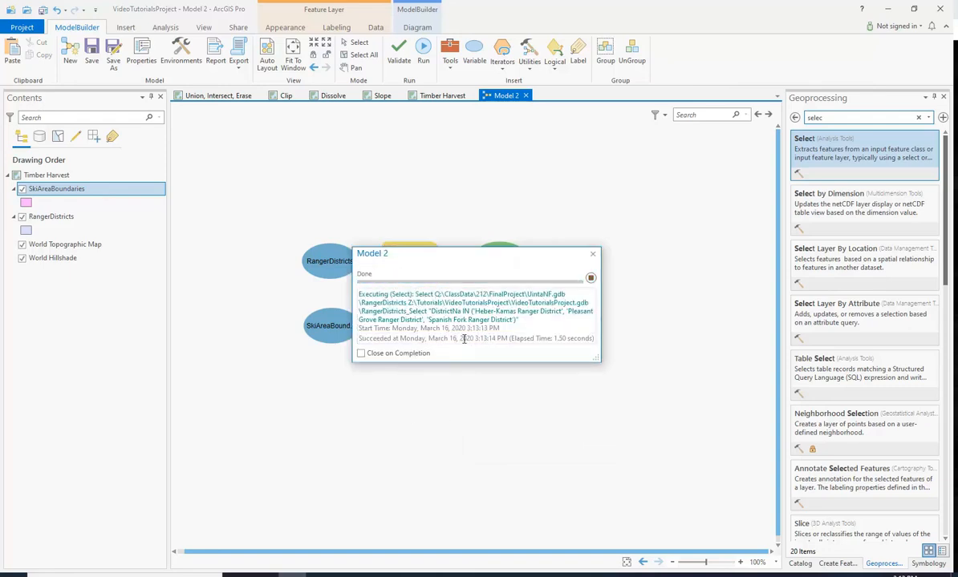
click(593, 254)
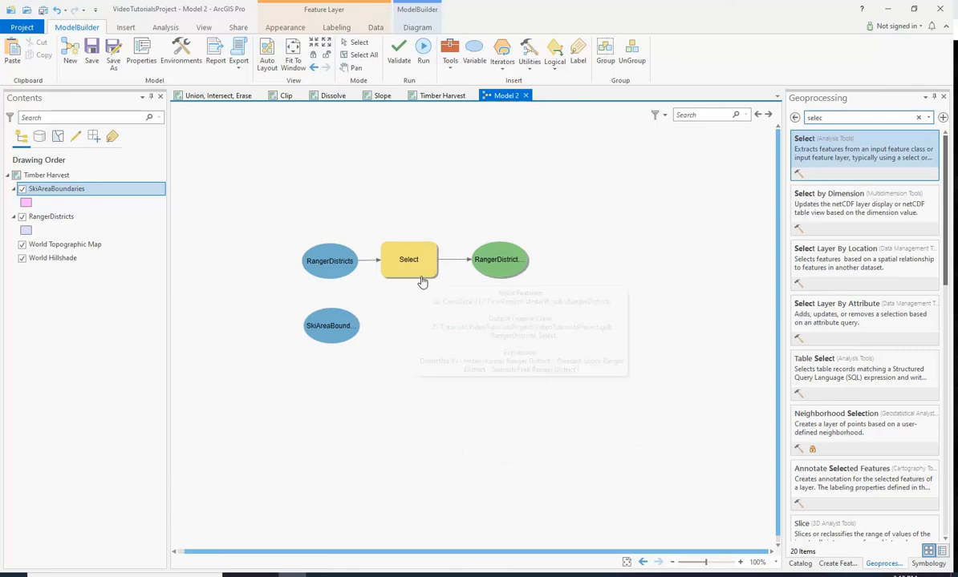
right_click(502, 268)
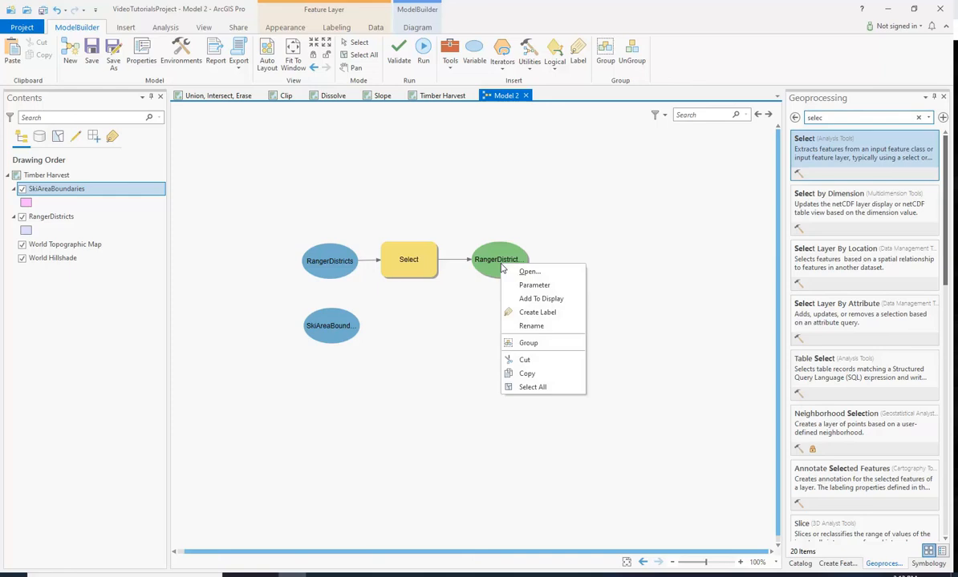
click(535, 299)
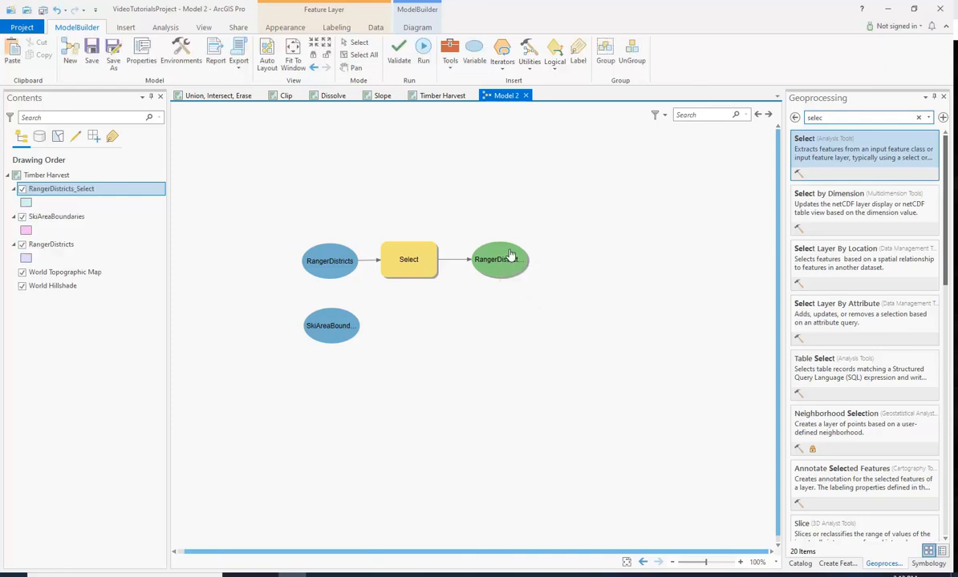
- Turn off the RangerDistricts layer on the Timber Harvest map to view the selected districts
click(421, 97)
scroll(535, 313, up, 2)
click(23, 246)
drag(532, 348, 572, 335)
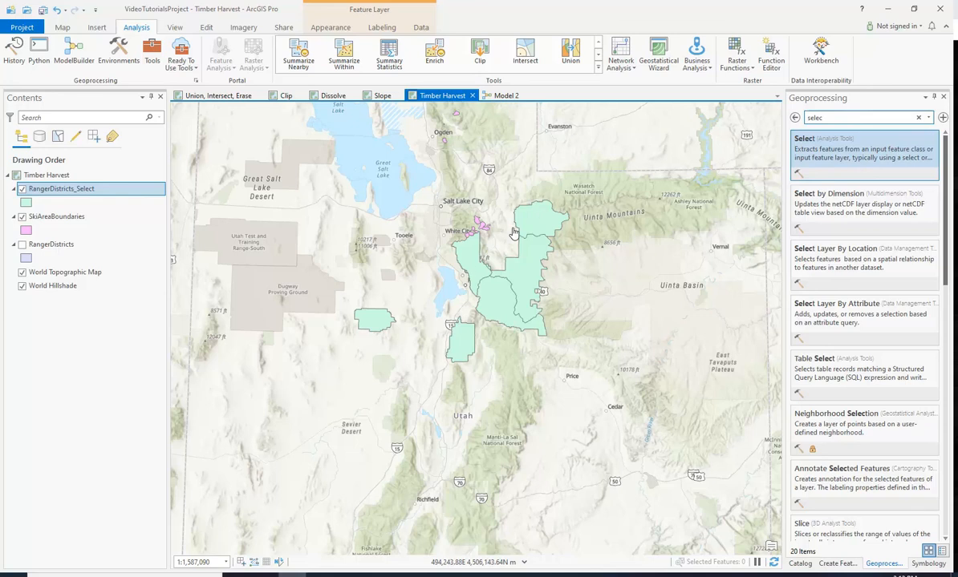
- Return to the model and add the Buffer tool beside SkiAreaBoundaries
click(502, 96)
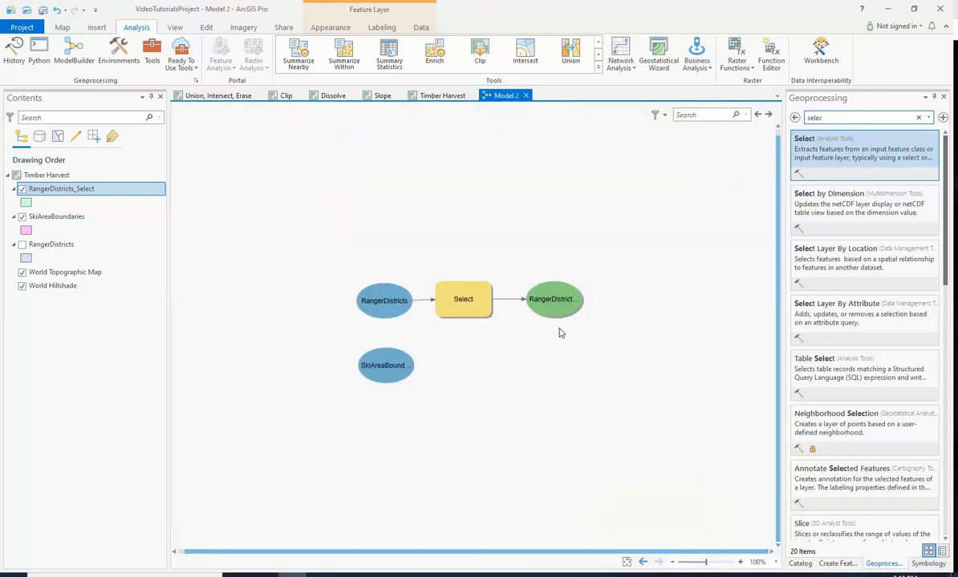
drag(547, 380, 464, 317)
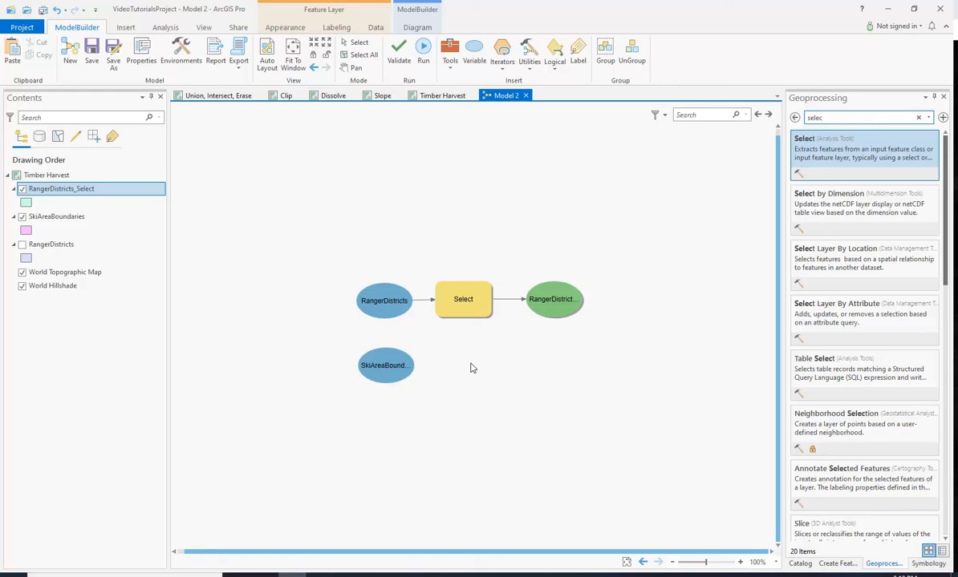
click(842, 116)
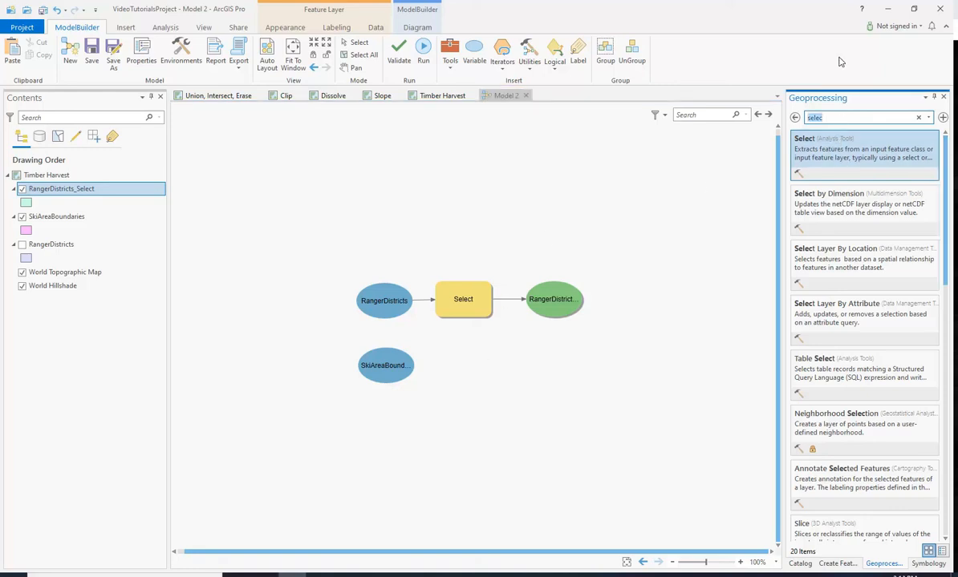
text(buff)
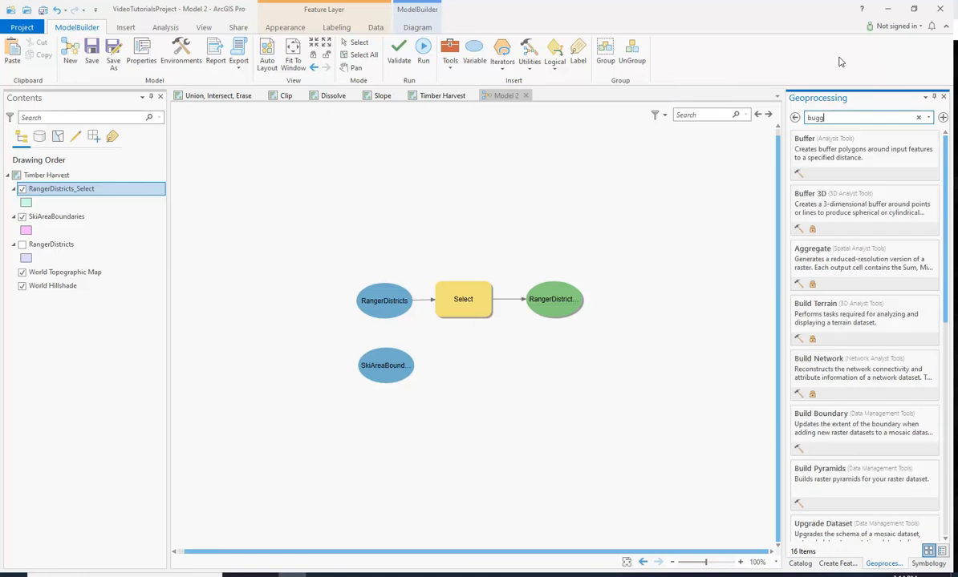
text(er)
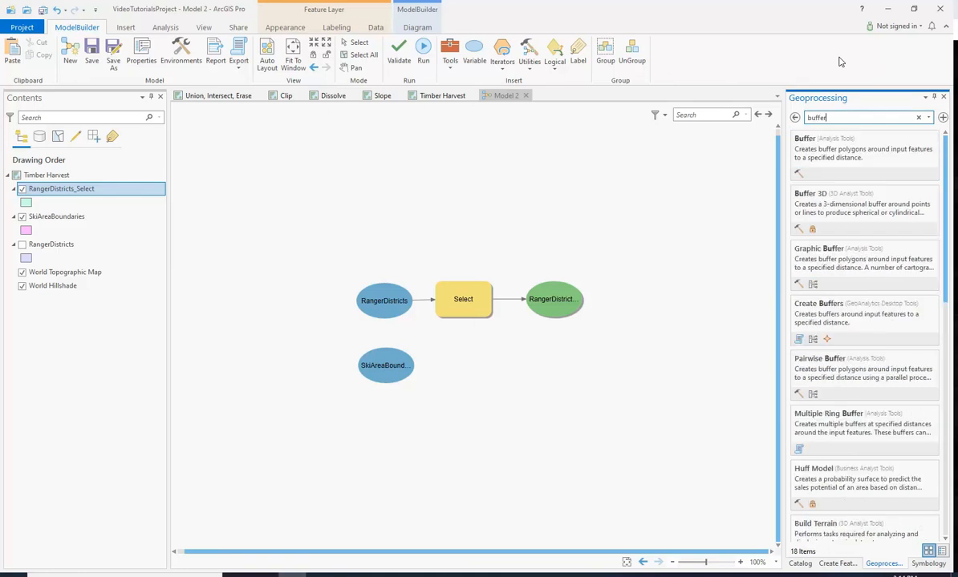
drag(826, 149, 463, 370)
click(504, 432)
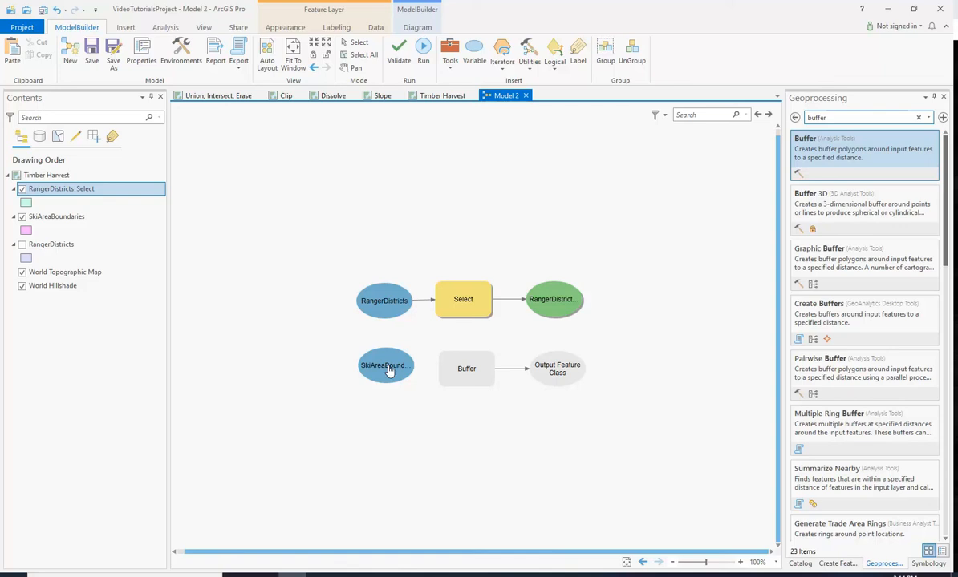
- Connect SkiAreaBoundaries to Buffer as its input features and open the Buffer parameters
drag(383, 365, 471, 376)
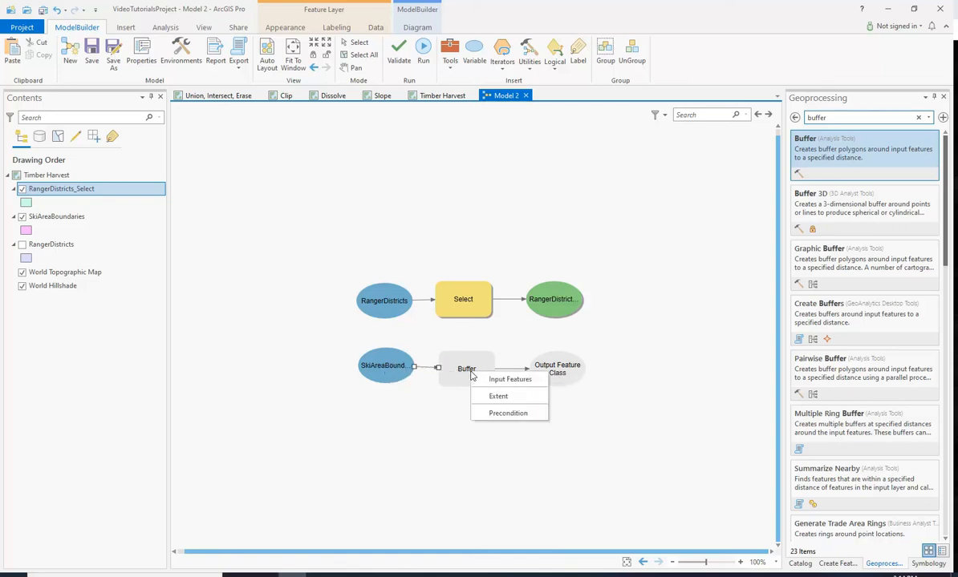
click(516, 380)
double_click(477, 377)
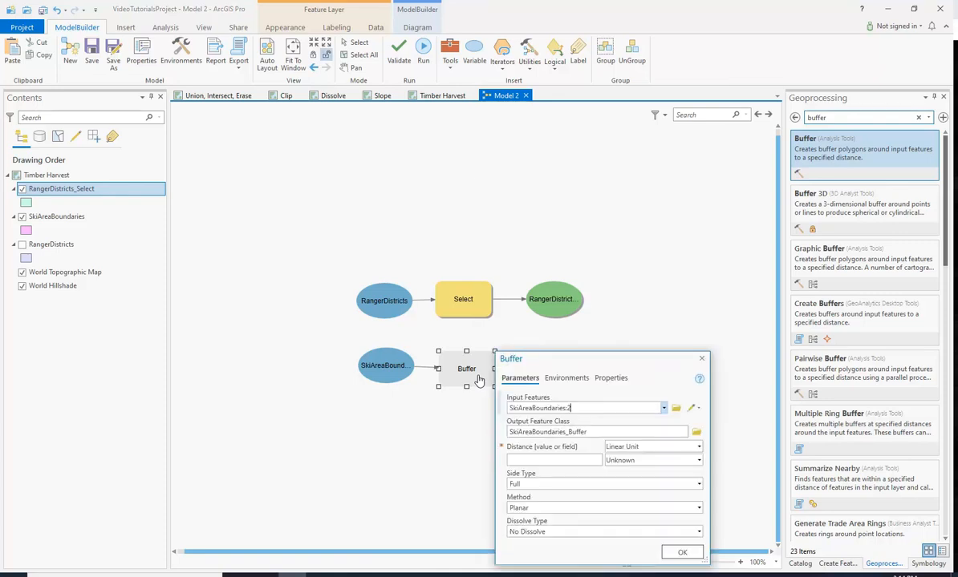
- Set the Buffer distance to 1 Kilometers, keeping SkiAreaBoundaries as the input features, and confirm
double_click(626, 406)
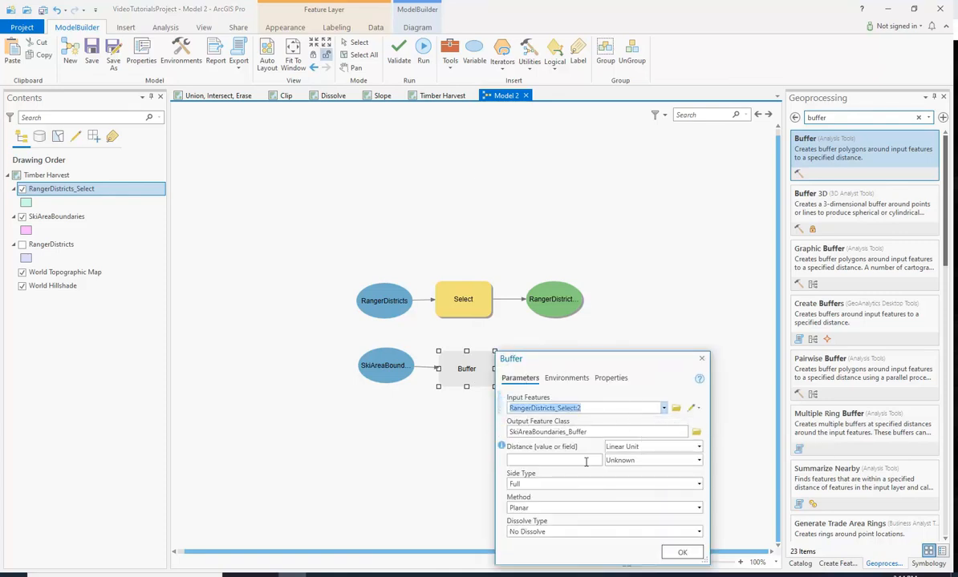
click(614, 406)
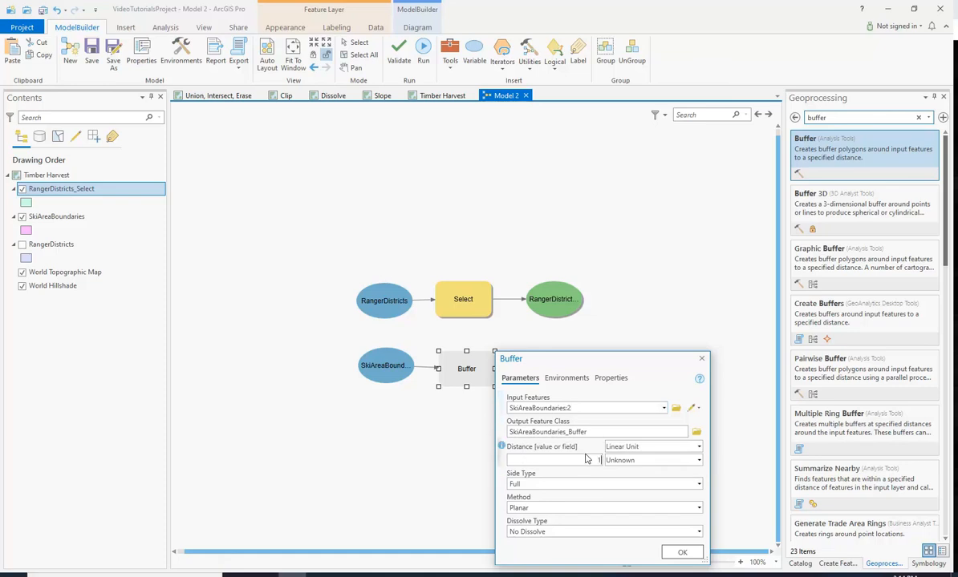
click(693, 459)
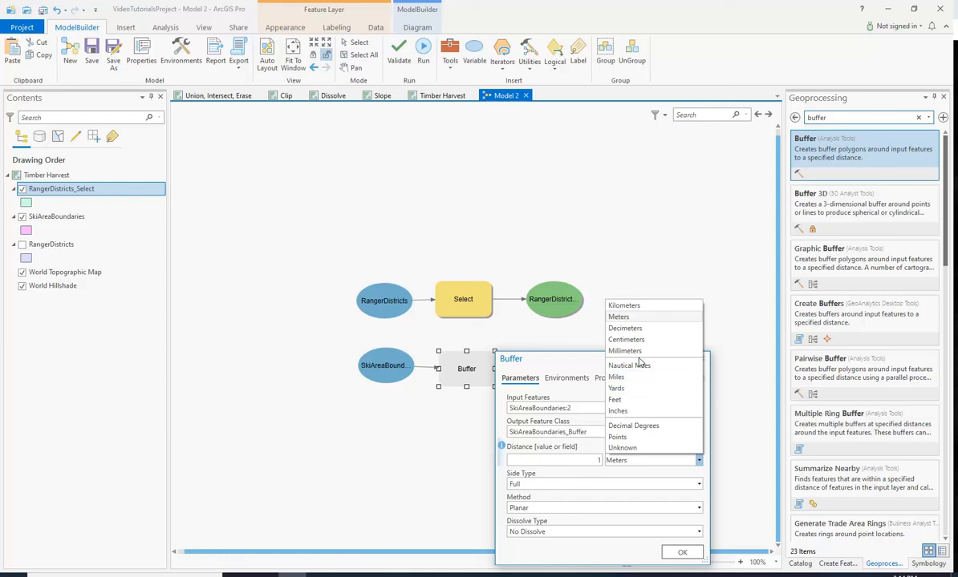
click(636, 306)
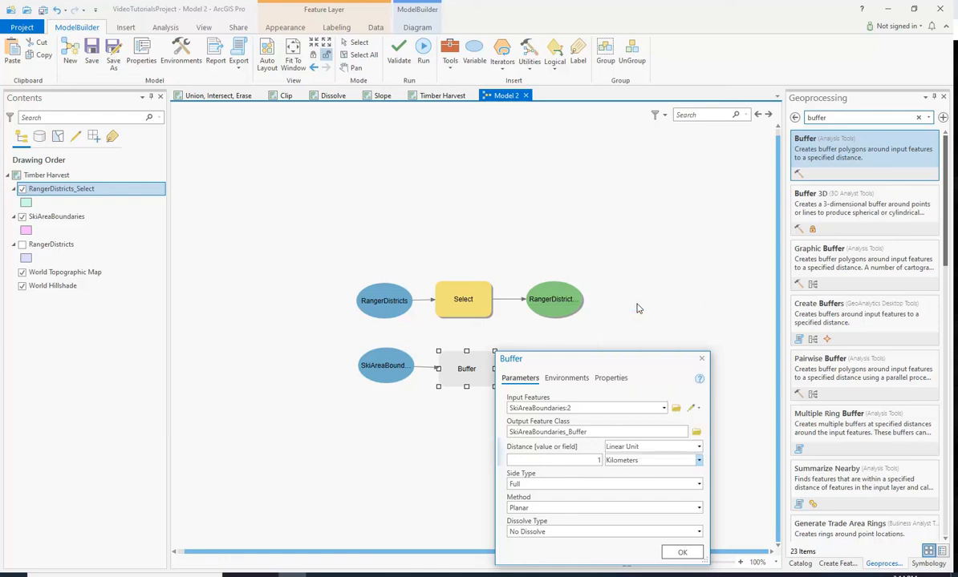
click(682, 553)
- Run the Buffer tool and add its output feature class to the display
right_click(467, 368)
click(461, 392)
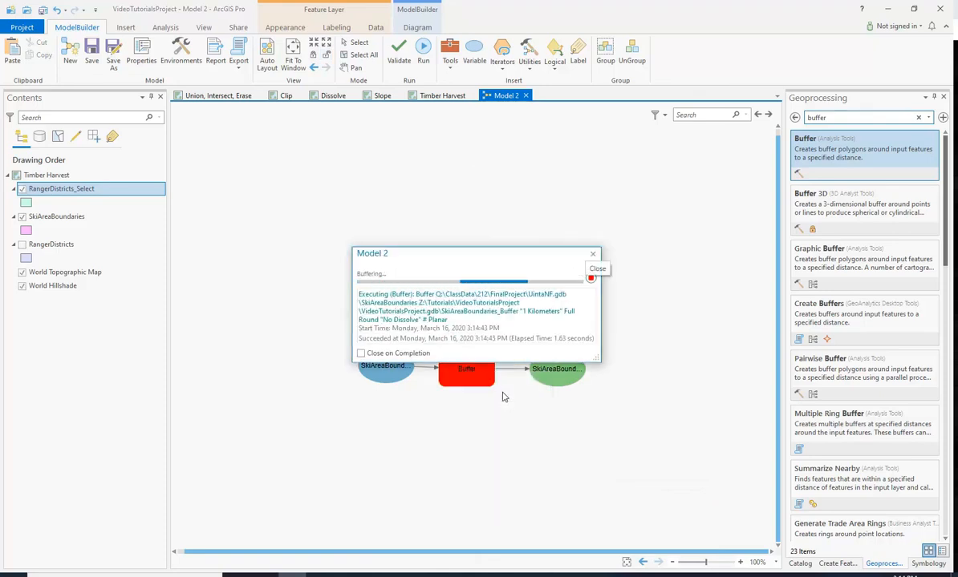
click(592, 254)
right_click(572, 366)
click(612, 400)
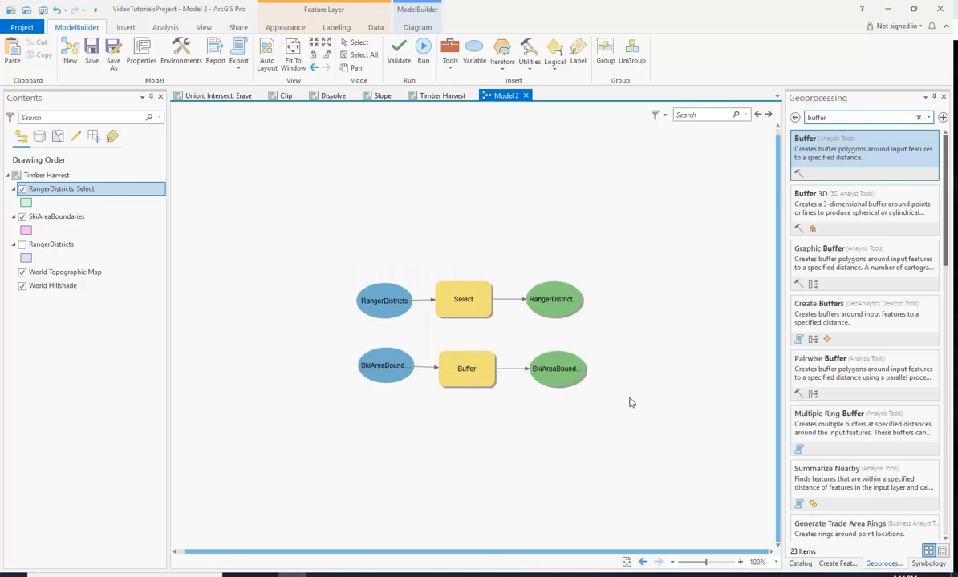
- Examine the ski area buffers against the selected ranger districts on the Timber Harvest map
click(442, 95)
scroll(489, 239, up, 5)
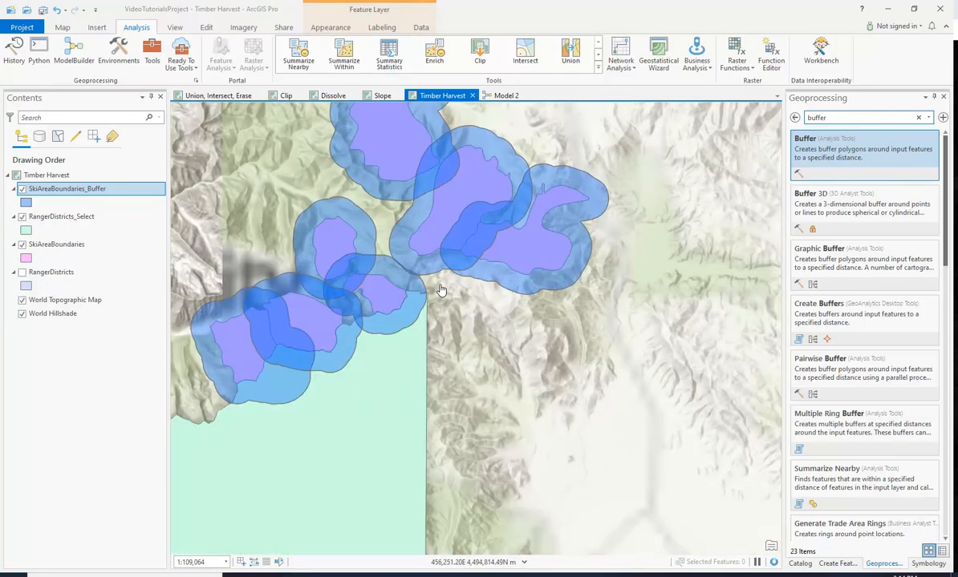
drag(438, 284, 643, 271)
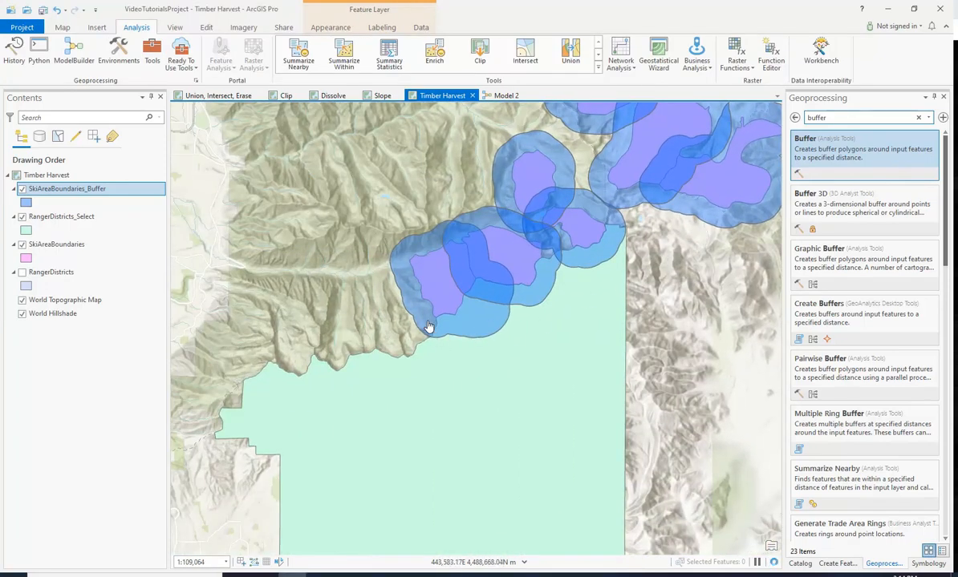
drag(670, 331, 572, 381)
drag(624, 374, 624, 328)
scroll(624, 327, down, 1)
scroll(624, 328, down, 5)
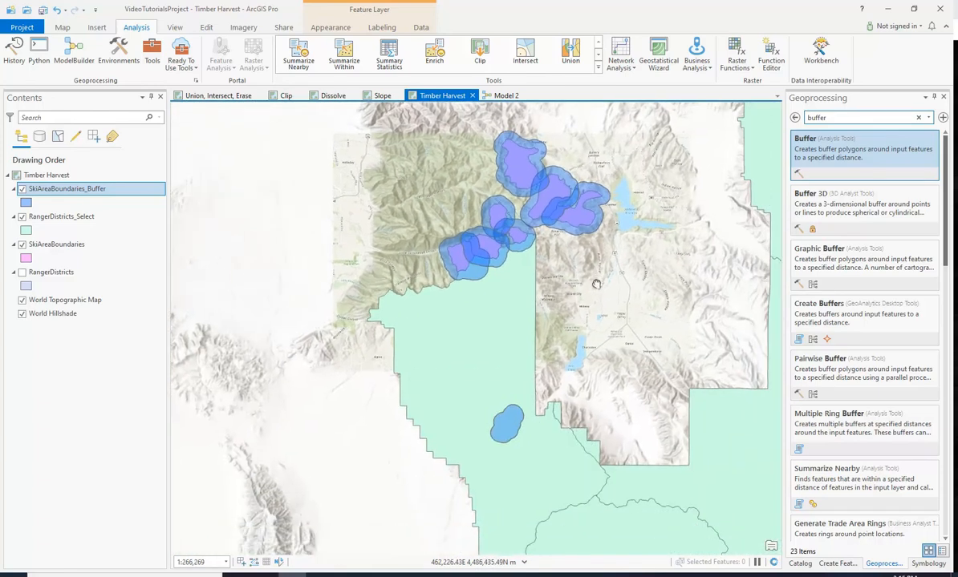
drag(601, 280, 552, 278)
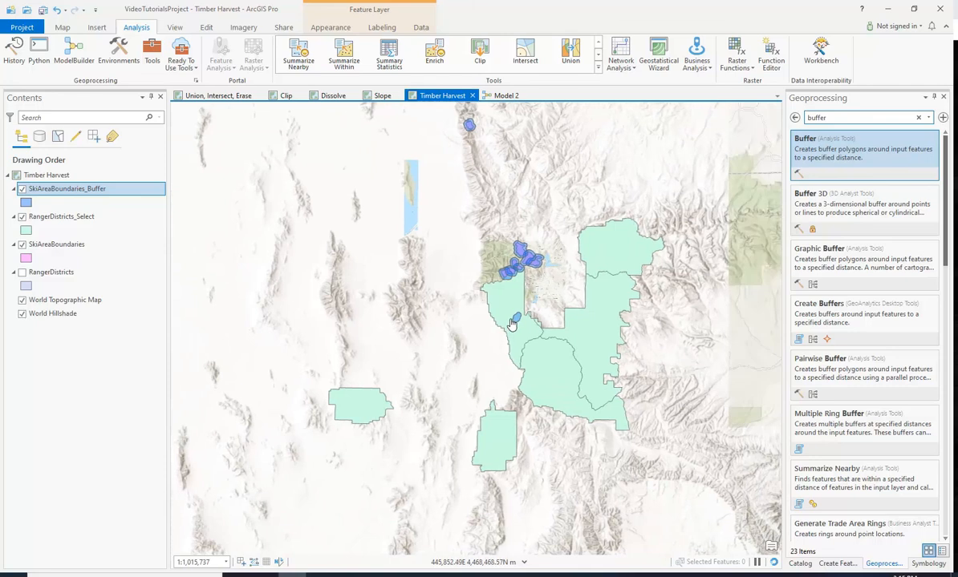
scroll(551, 325, up, 5)
scroll(544, 320, up, 3)
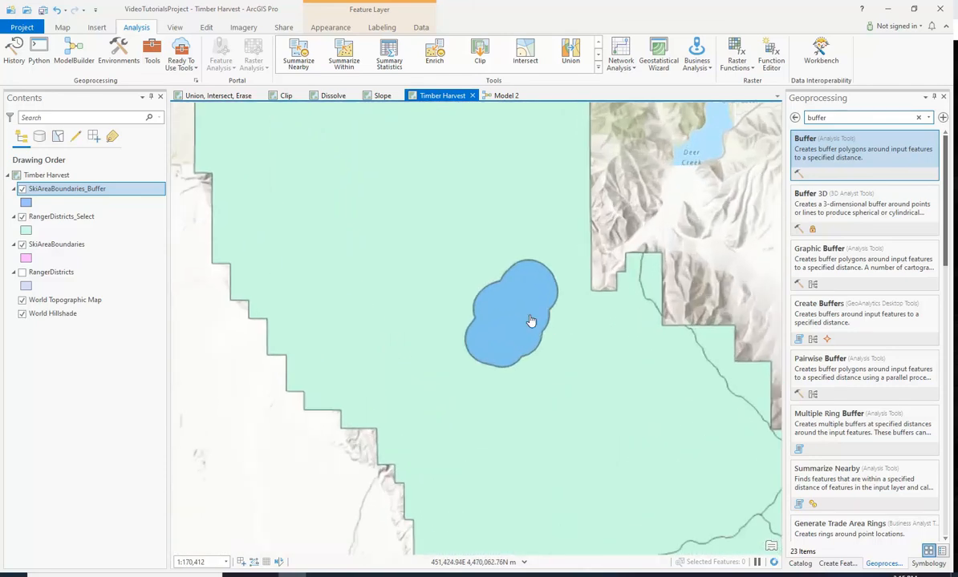
- Turn off the SkiAreaBoundaries_Buffer layer to view the ski areas and districts beneath
click(21, 189)
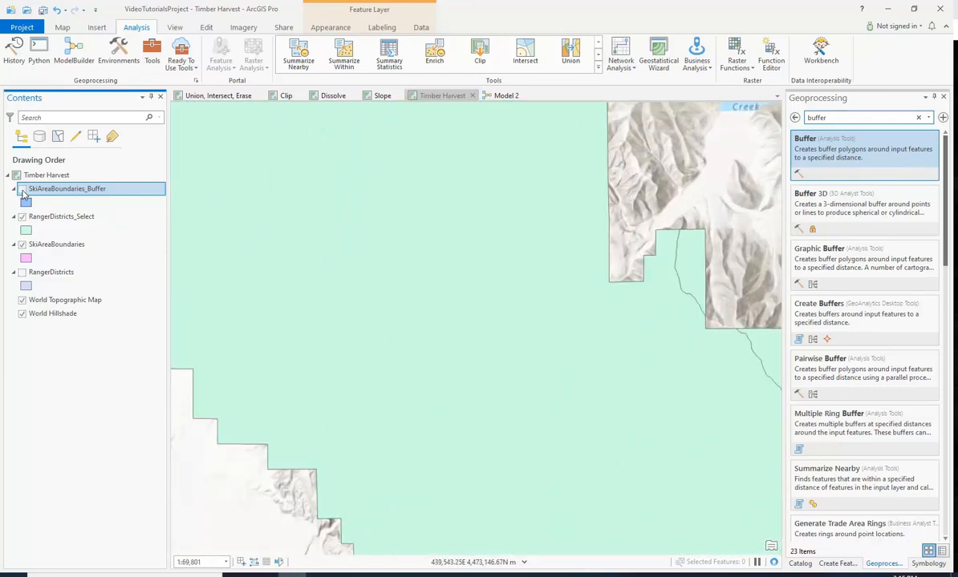
scroll(573, 248, down, 8)
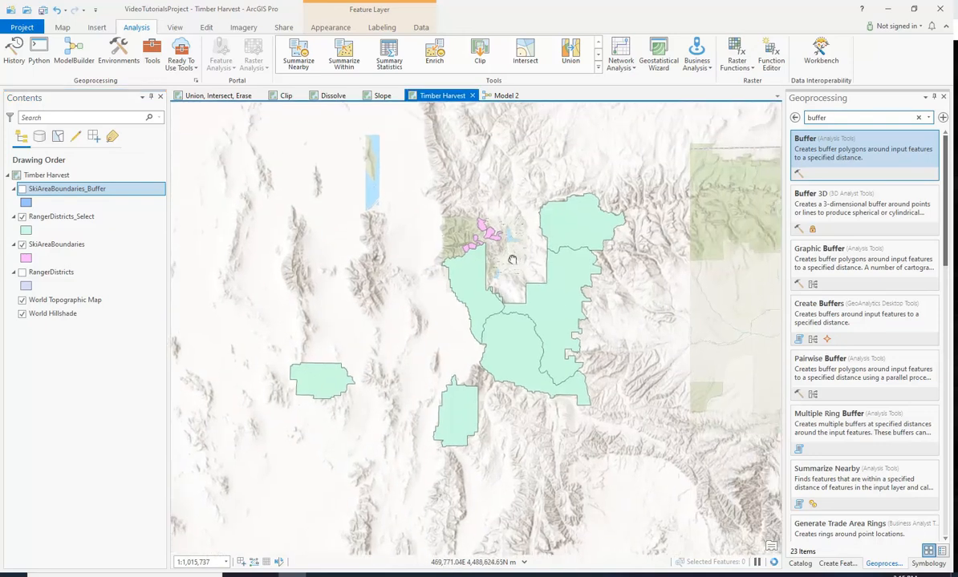
scroll(483, 255, down, 2)
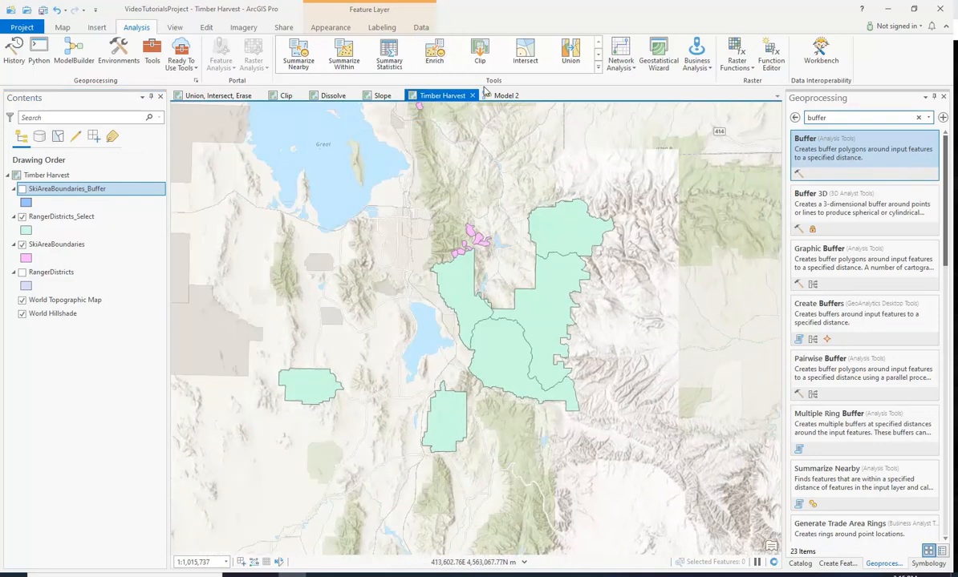
- Return to the model and change the Buffer distance to 2 Kilometers
click(506, 95)
drag(634, 377, 616, 340)
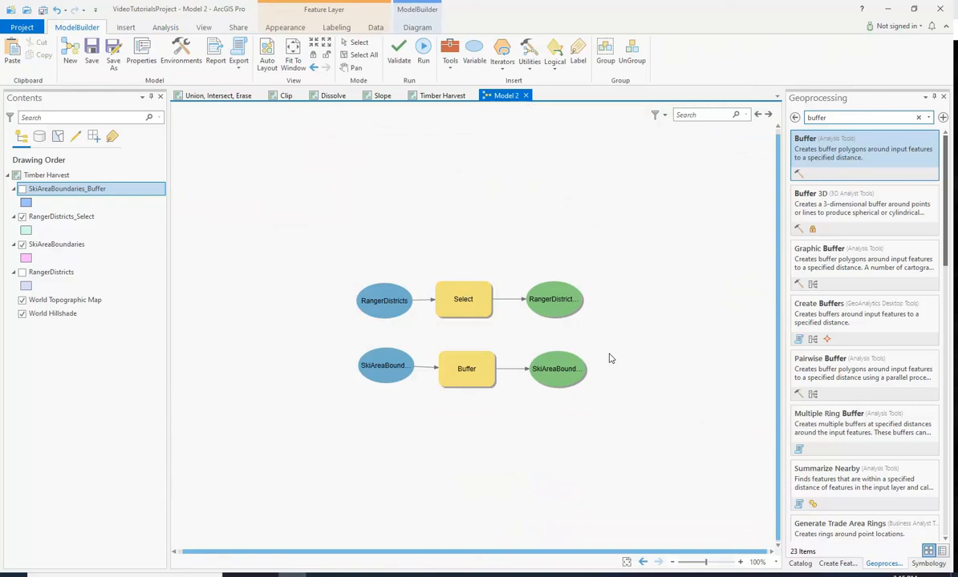
double_click(470, 375)
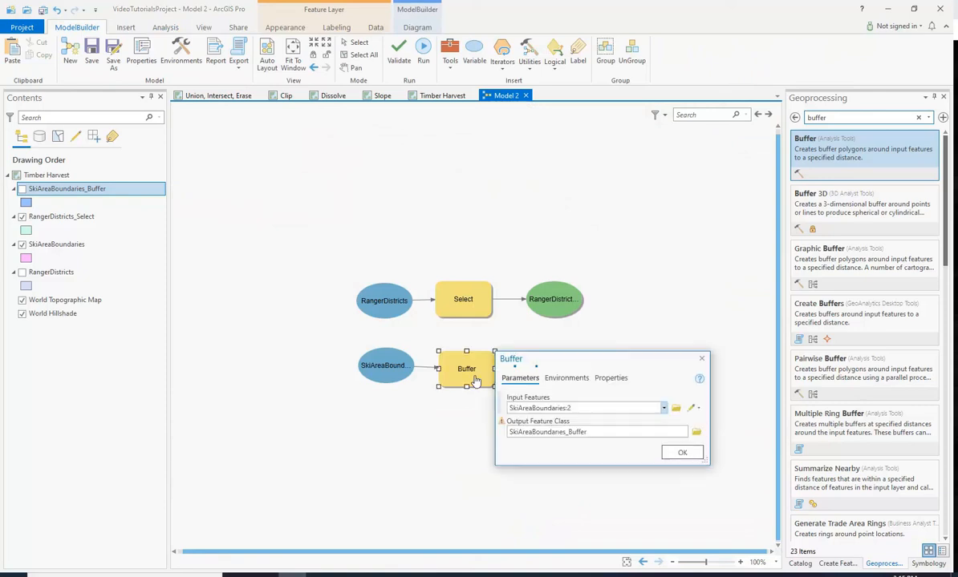
click(701, 360)
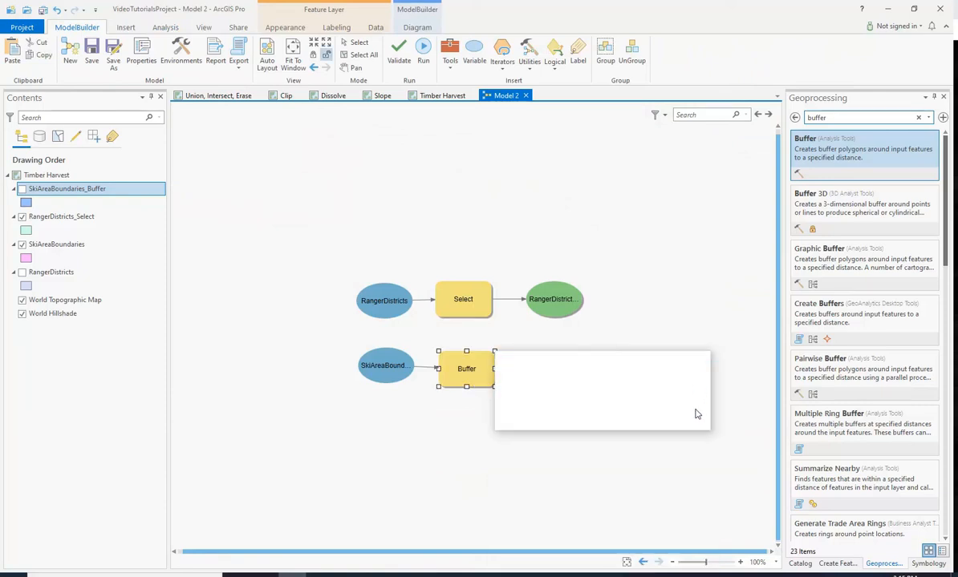
double_click(479, 371)
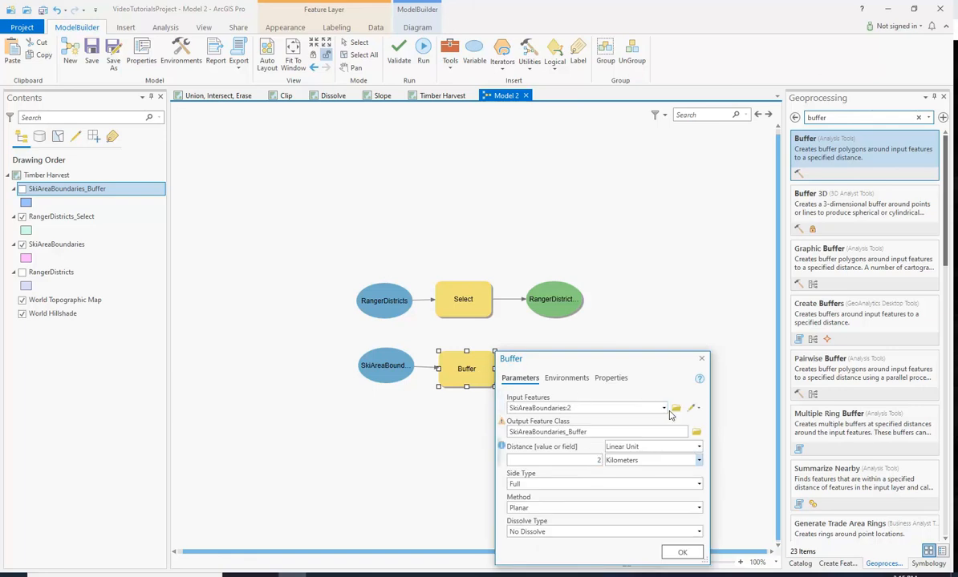
click(681, 553)
- Run the Buffer tool again to regenerate the ski area buffer output
right_click(459, 372)
click(481, 396)
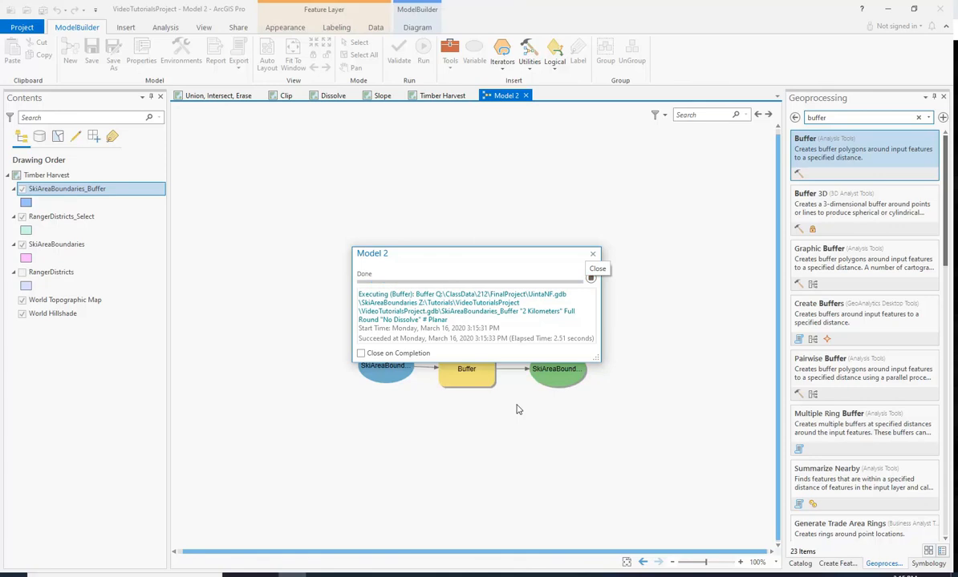
click(593, 254)
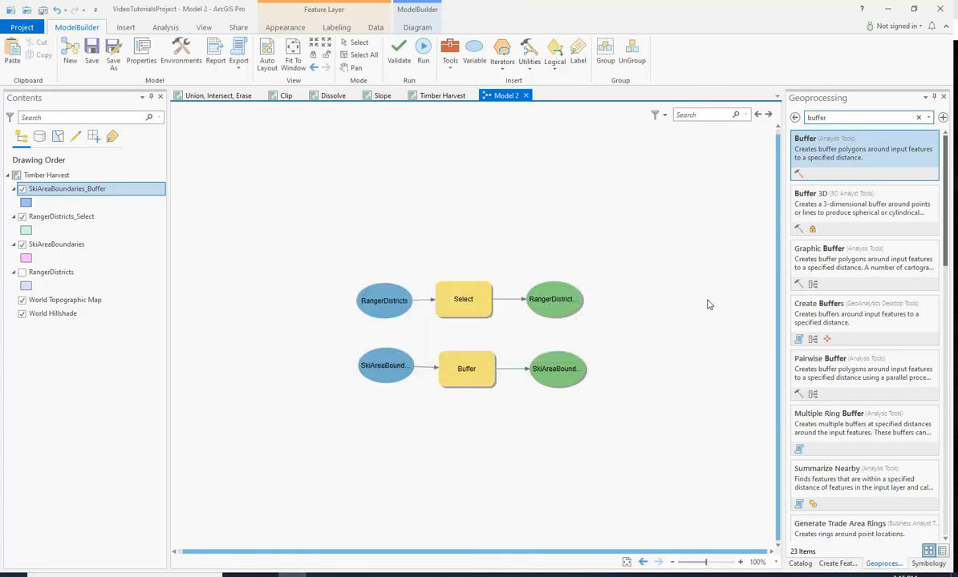
drag(609, 283, 642, 410)
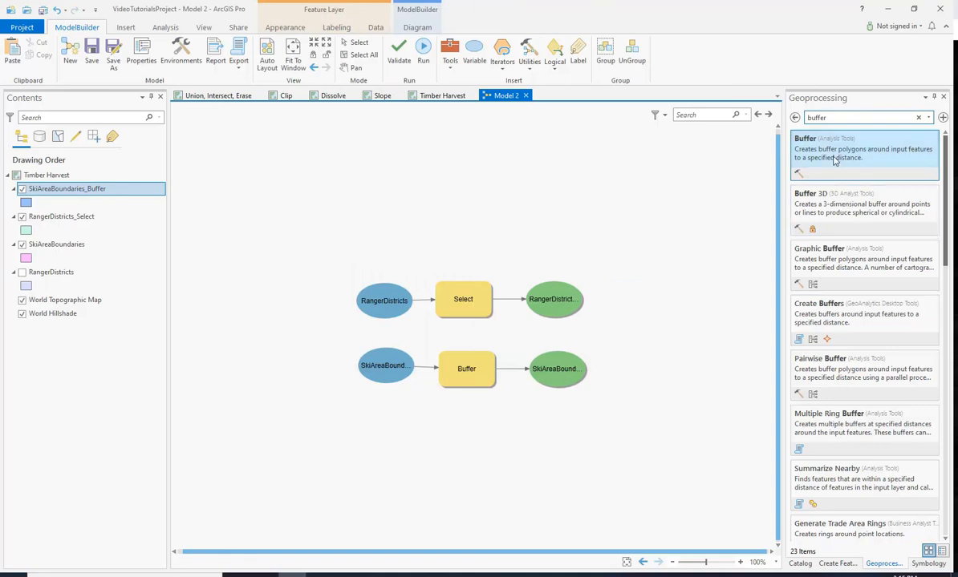
- Add the Intersect tool to the model and connect the selected districts and ski area buffer outputs as its input features
click(832, 117)
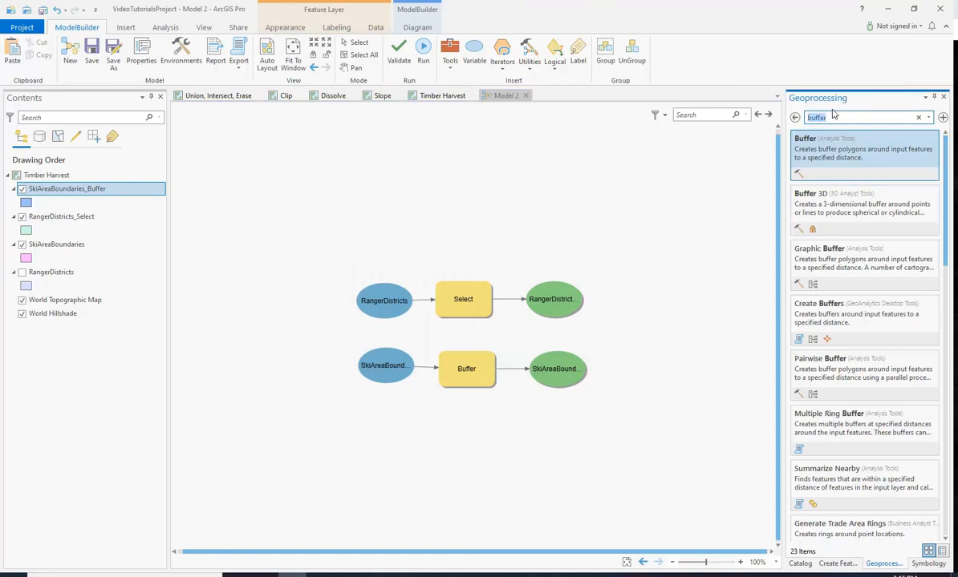
text(inte)
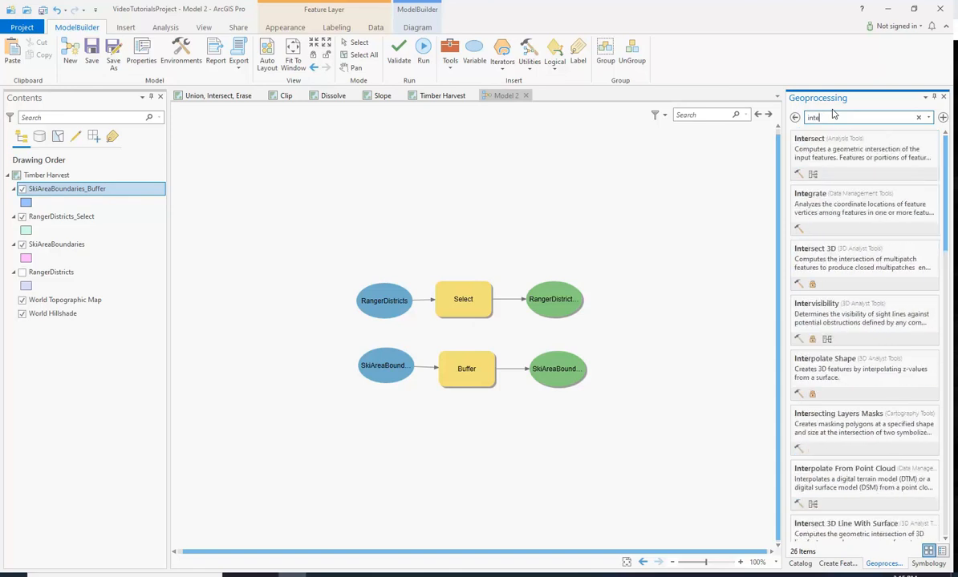
click(844, 152)
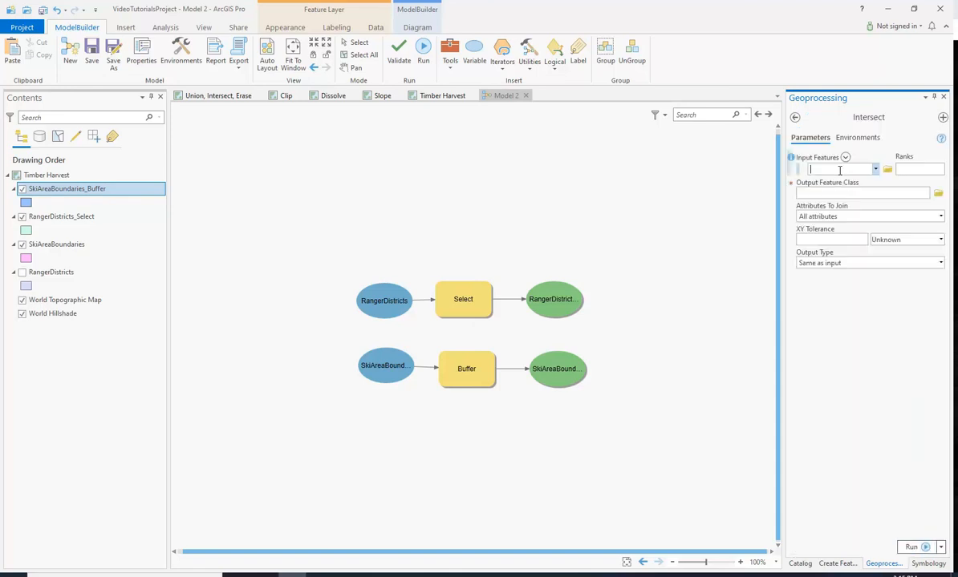
click(794, 117)
drag(861, 153, 602, 317)
drag(531, 282, 638, 324)
click(659, 325)
drag(560, 377, 642, 326)
click(662, 330)
- Delete the Intersect tool and its output from the model
drag(632, 257, 744, 405)
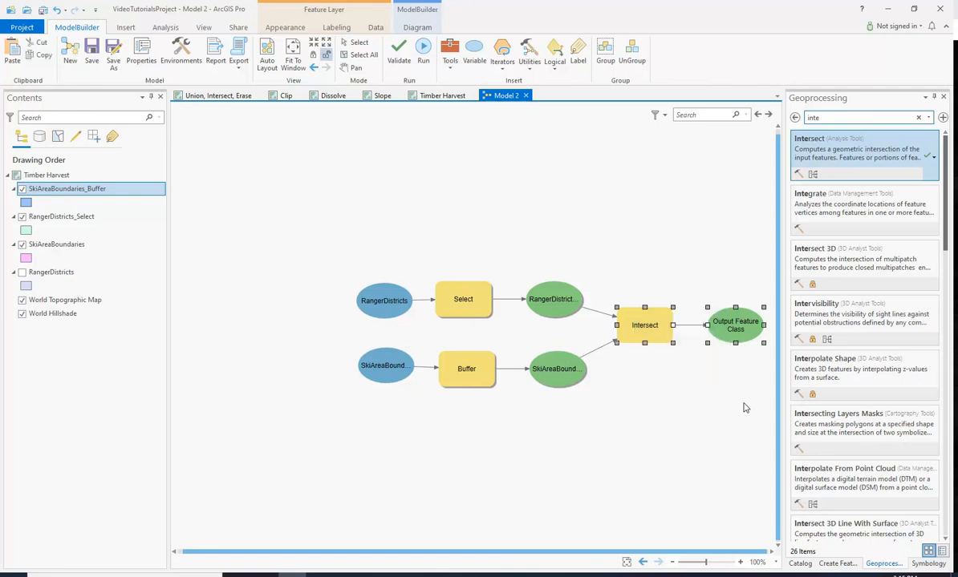
key(Delete)
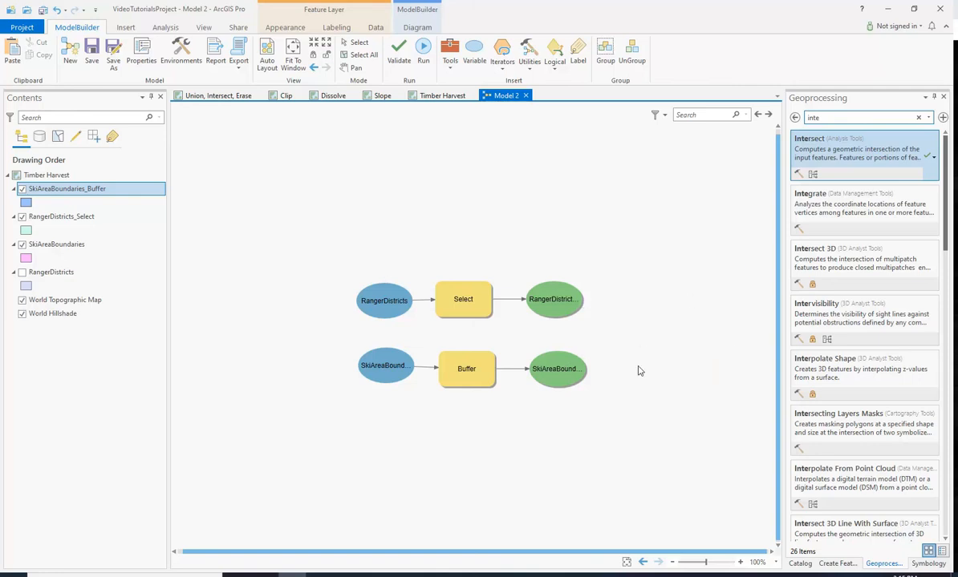
drag(634, 554, 550, 433)
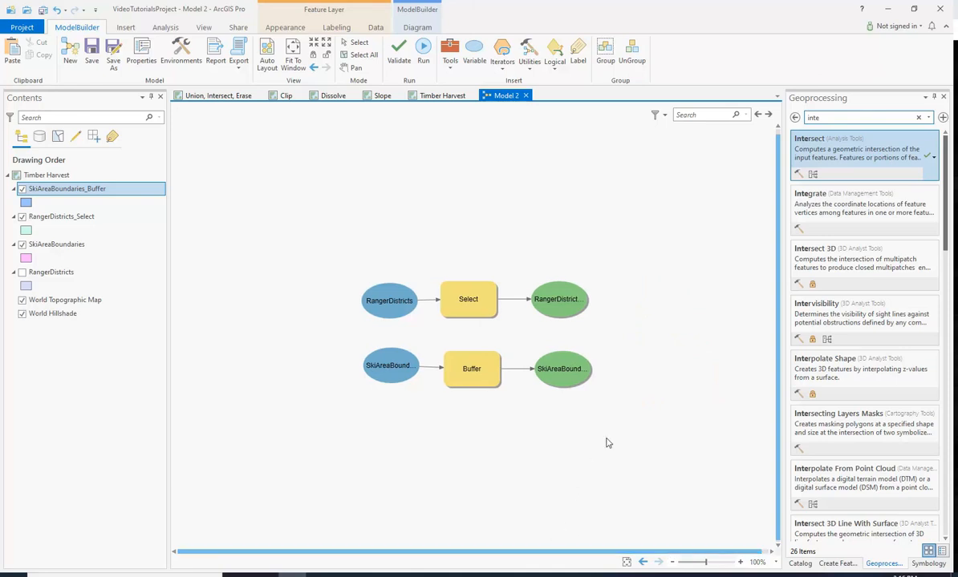